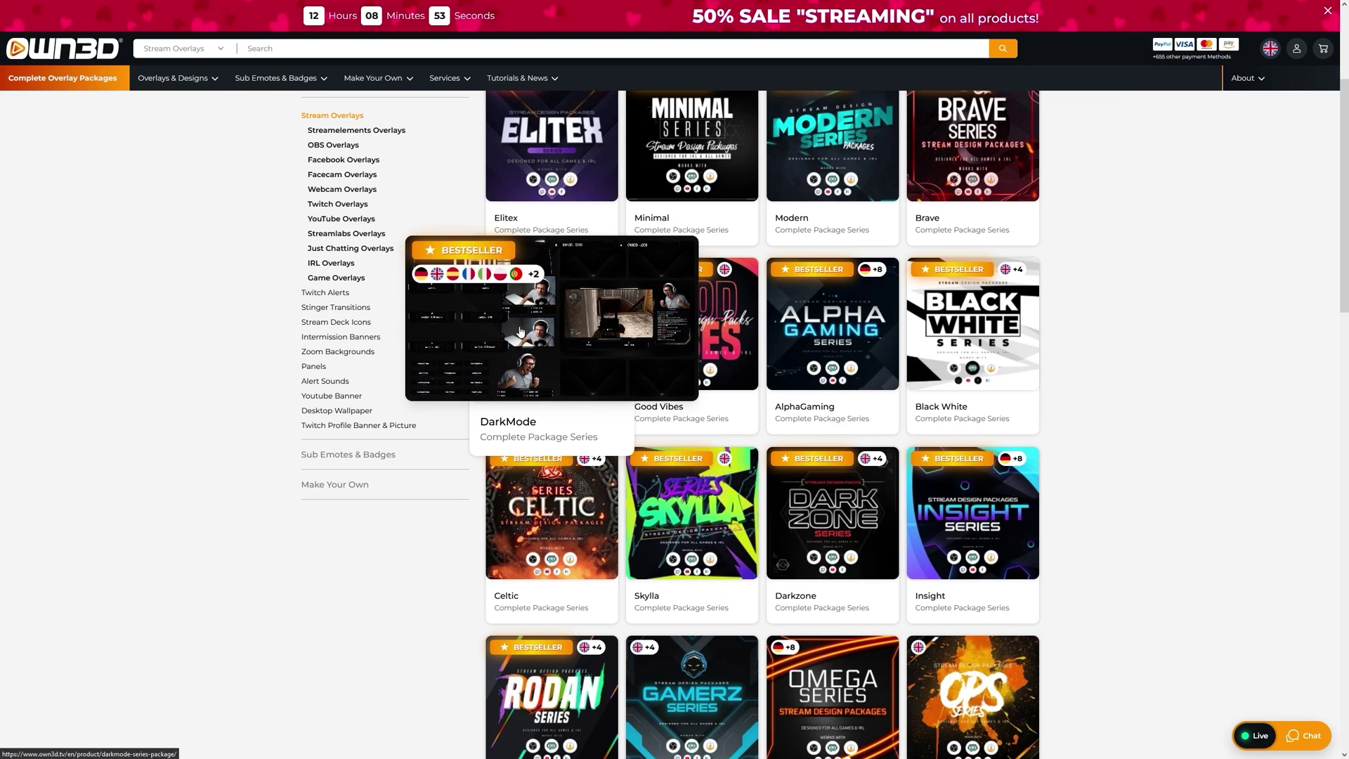
# Scroll back up through the OWN3D Complete Overlay Packages page.
pyautogui.scroll(2, 628, 202)
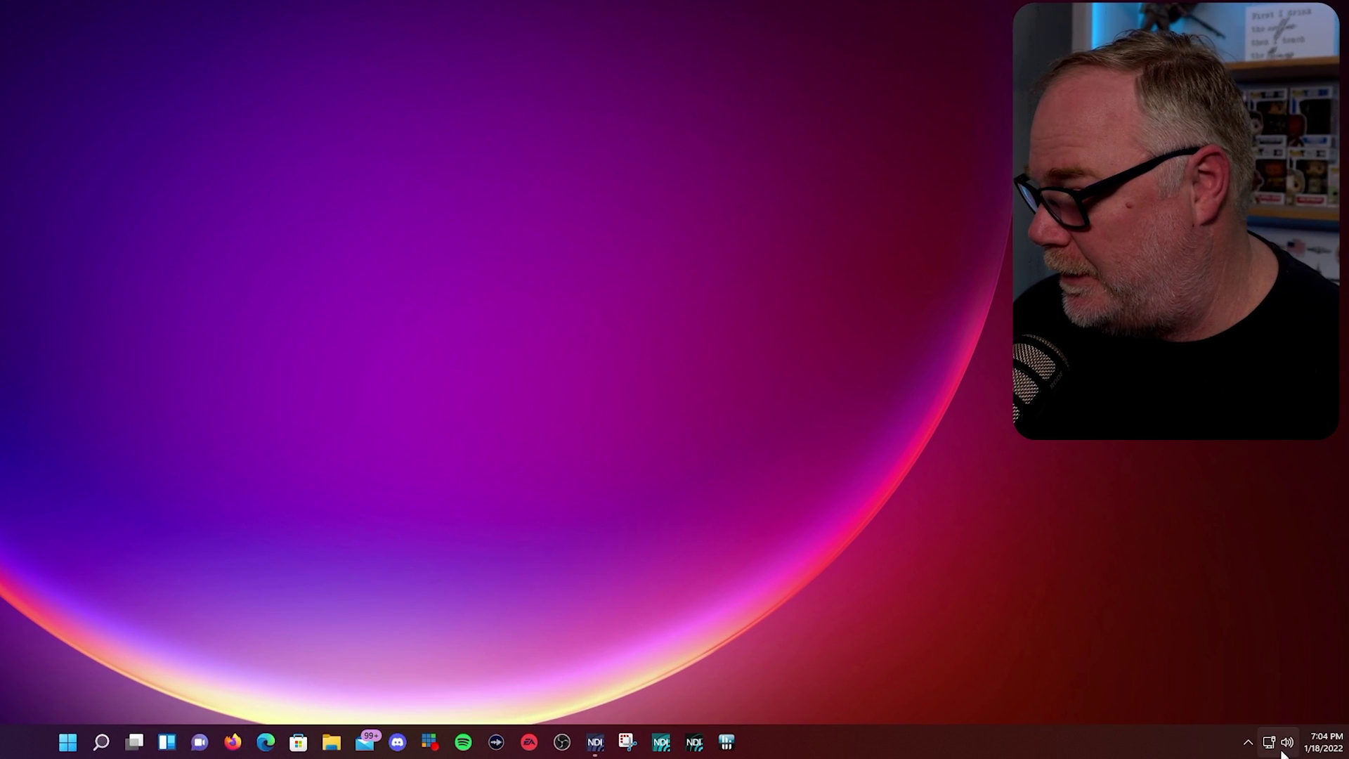
# Open Sound settings from the taskbar volume icon, briefly try Speakers, then restore EVGA XR1 Pro output.
pyautogui.rightClick(1285, 743)
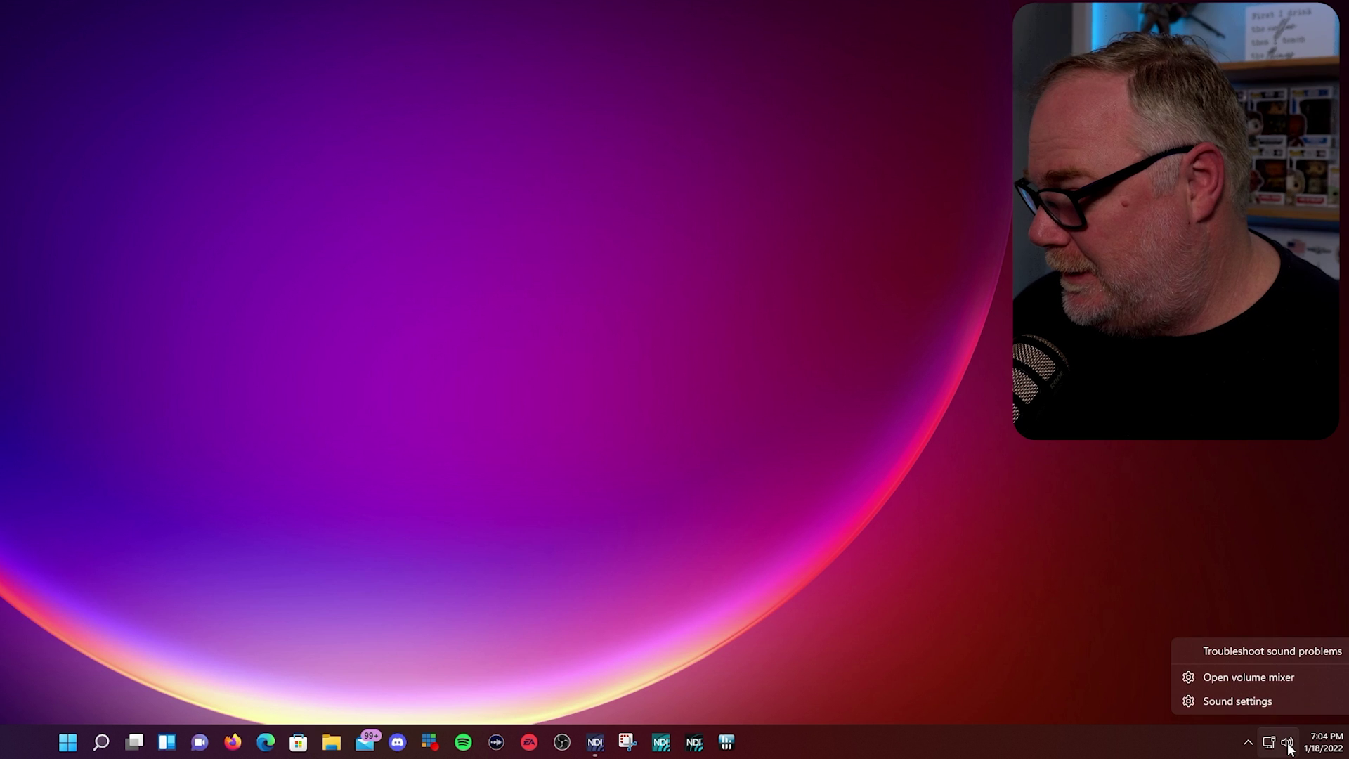
pyautogui.click(1263, 702)
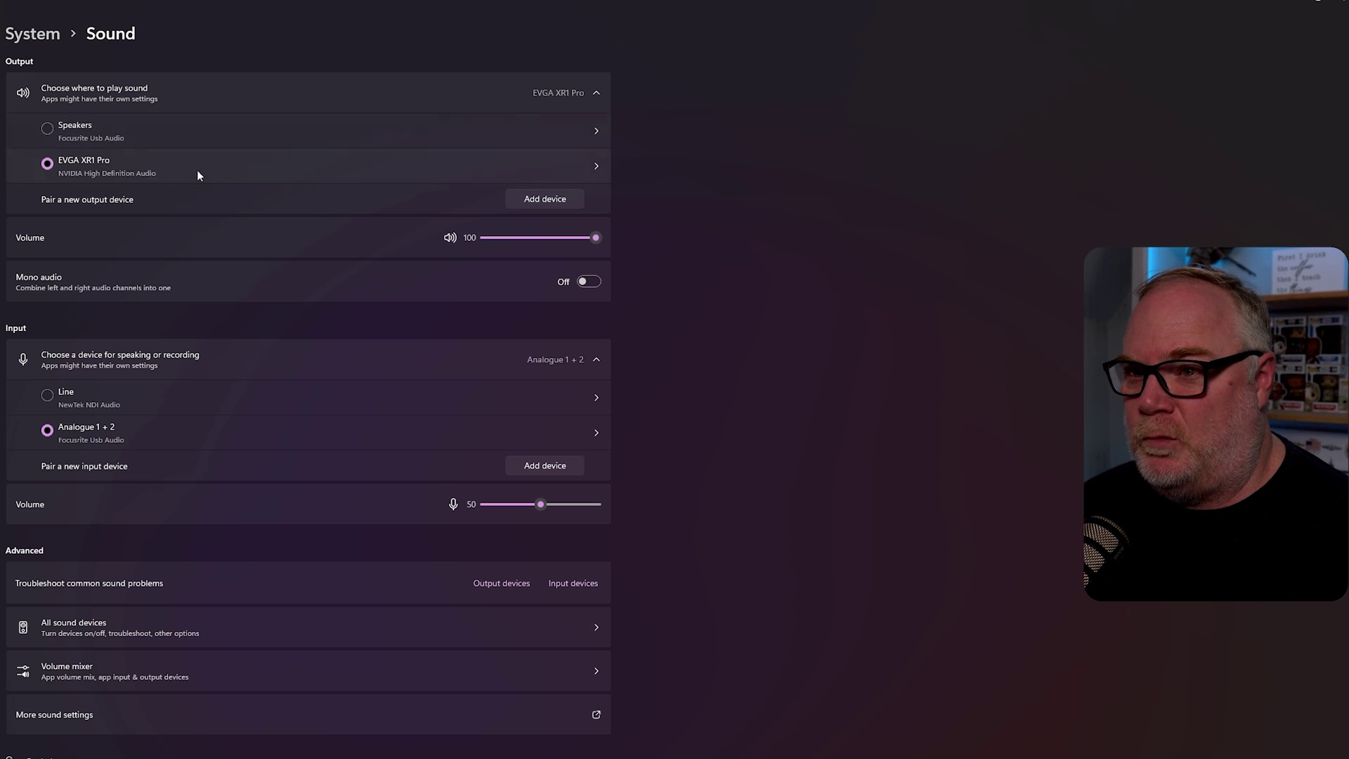
pyautogui.click(87, 127)
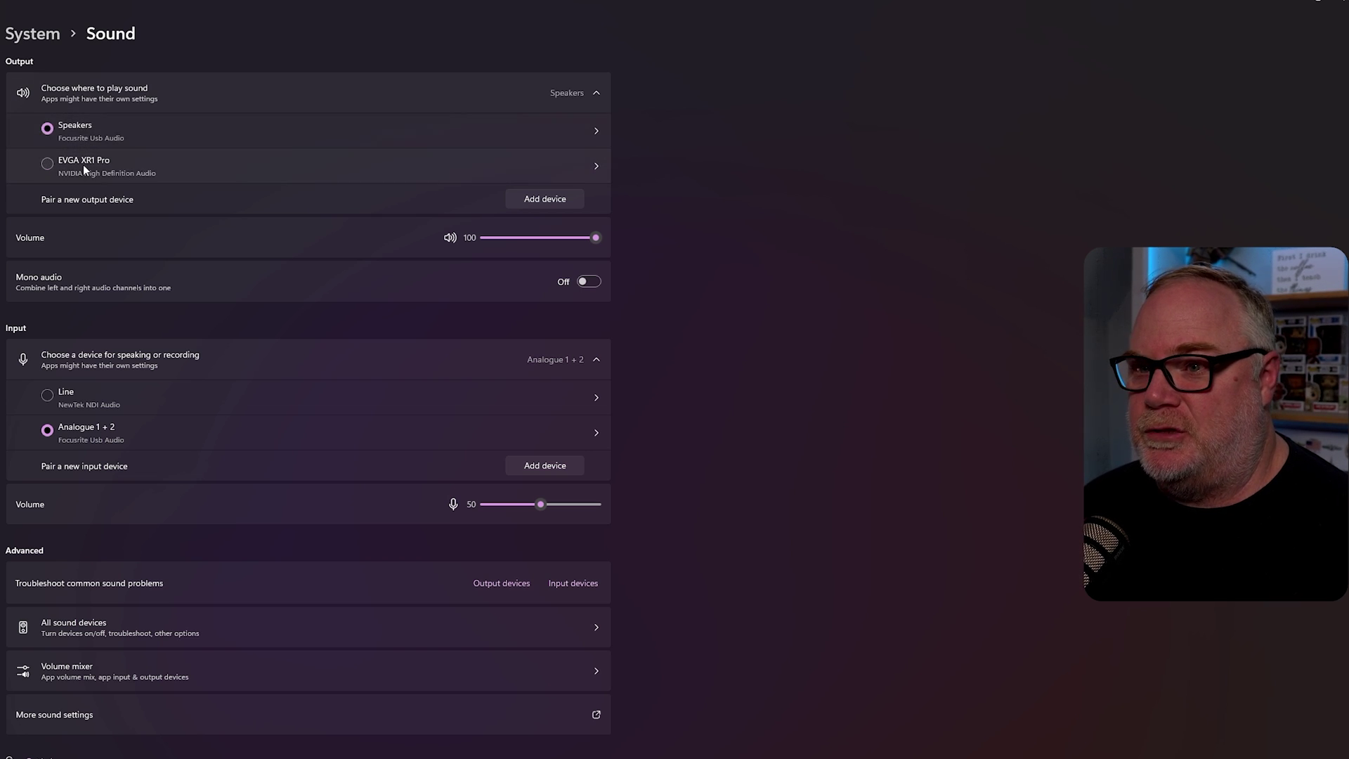
pyautogui.click(84, 167)
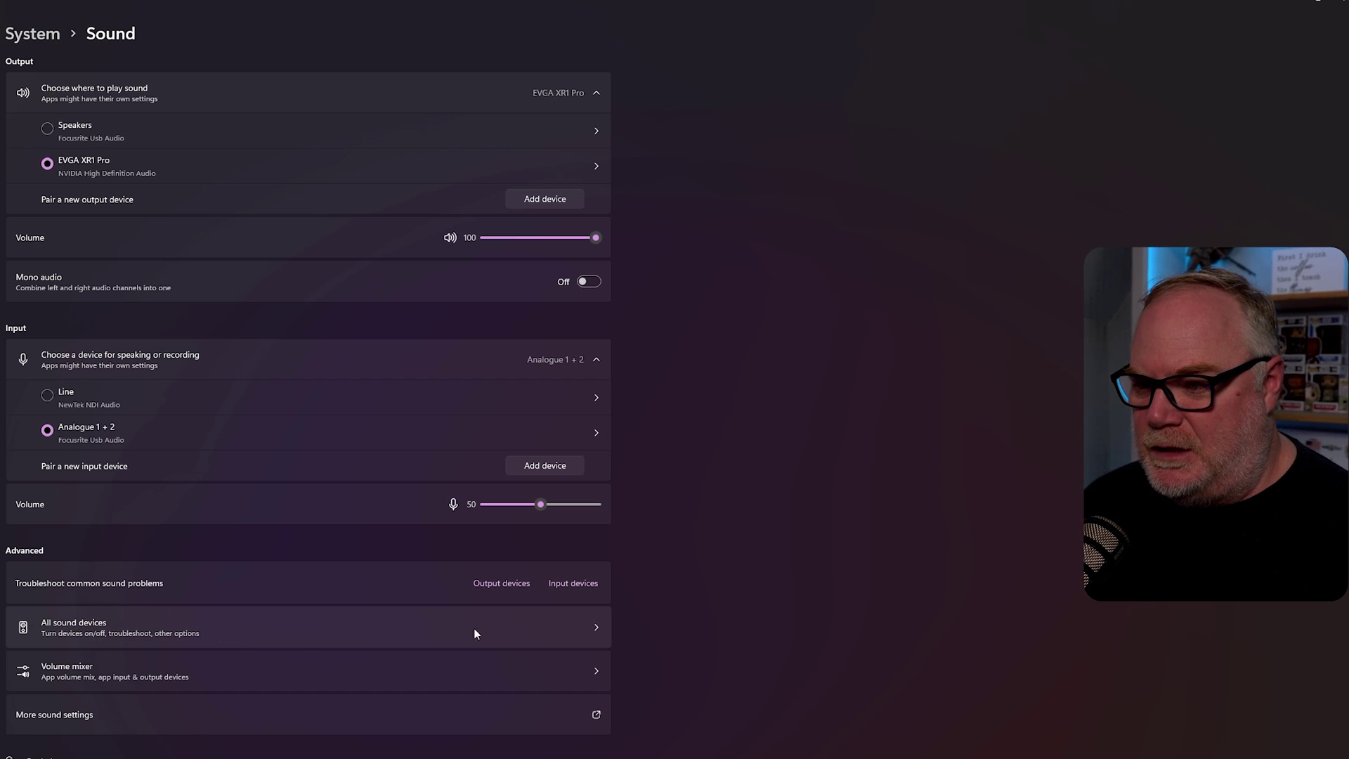
# Look at the All sound devices and Volume mixer pages, returning to Sound each time.
pyautogui.click(545, 628)
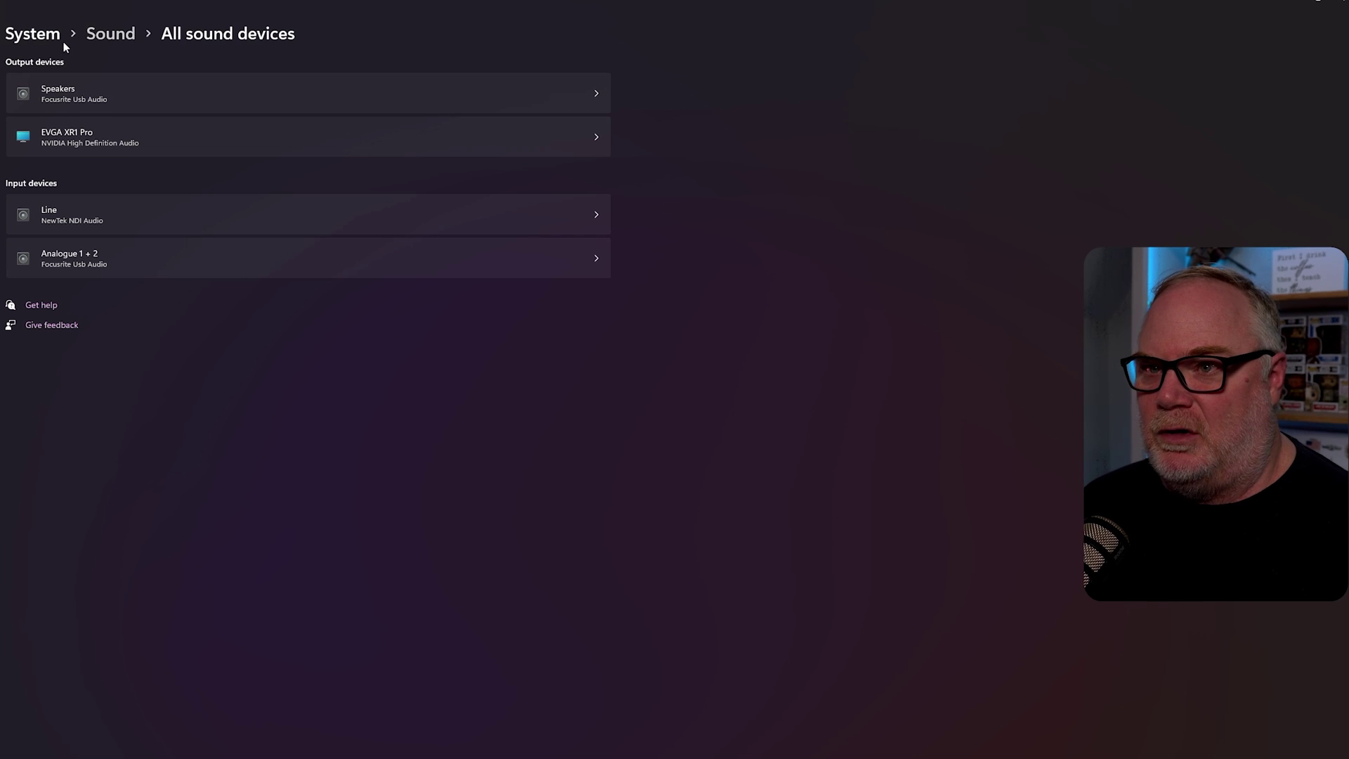
pyautogui.click(109, 34)
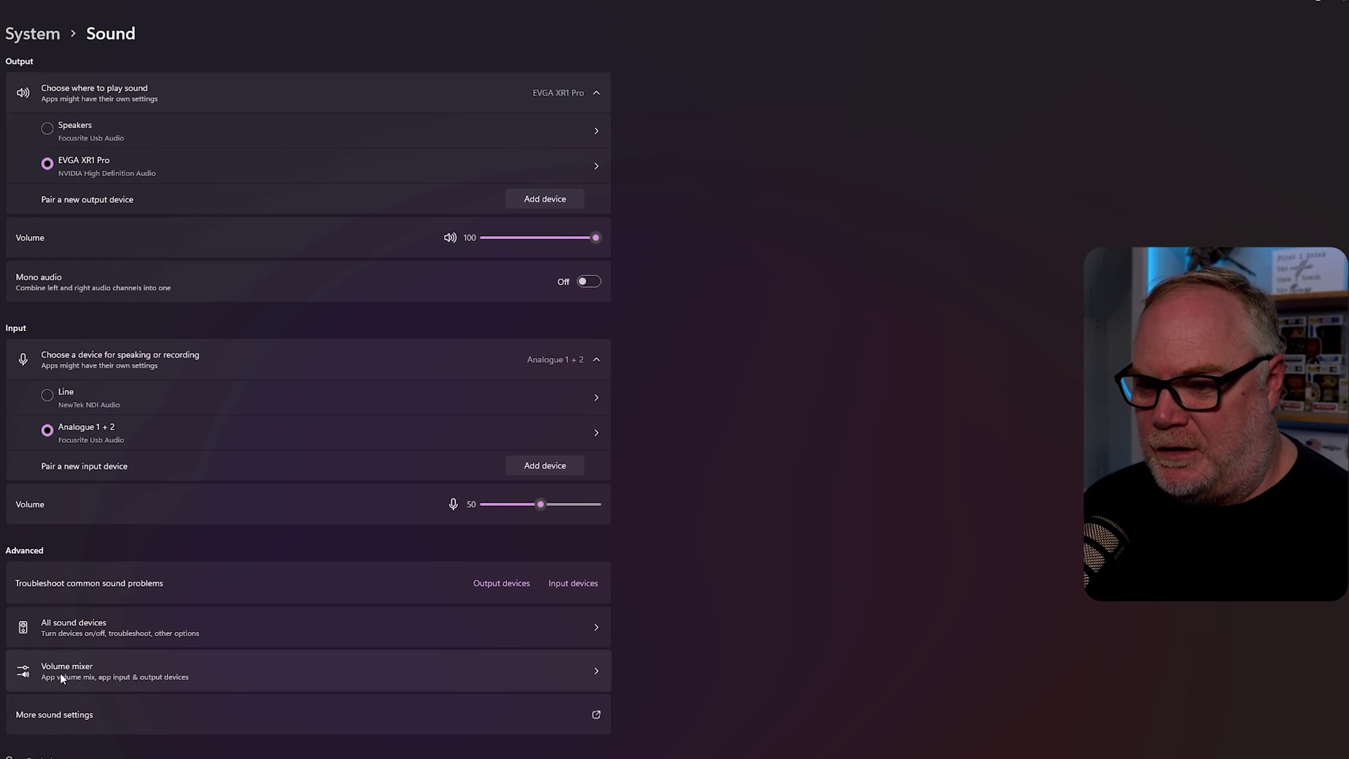
pyautogui.click(143, 676)
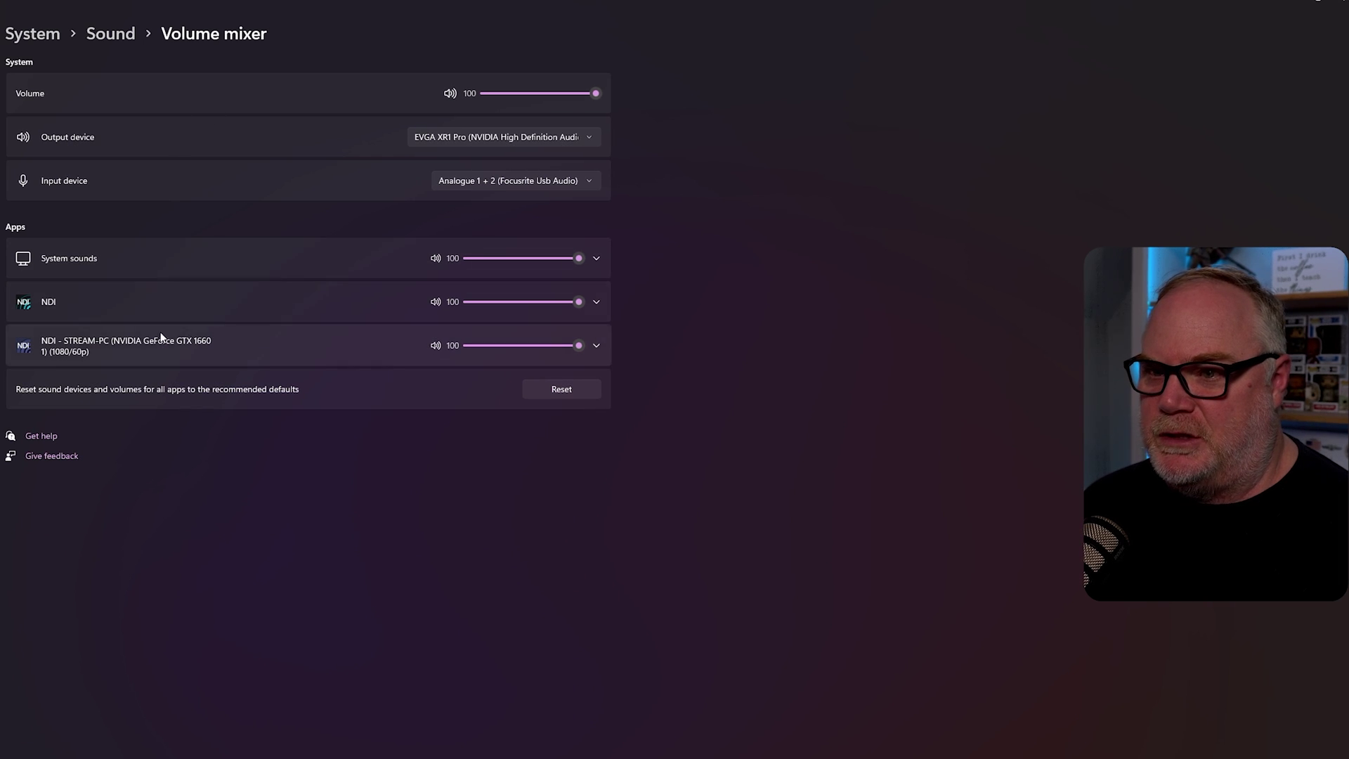
pyautogui.click(112, 35)
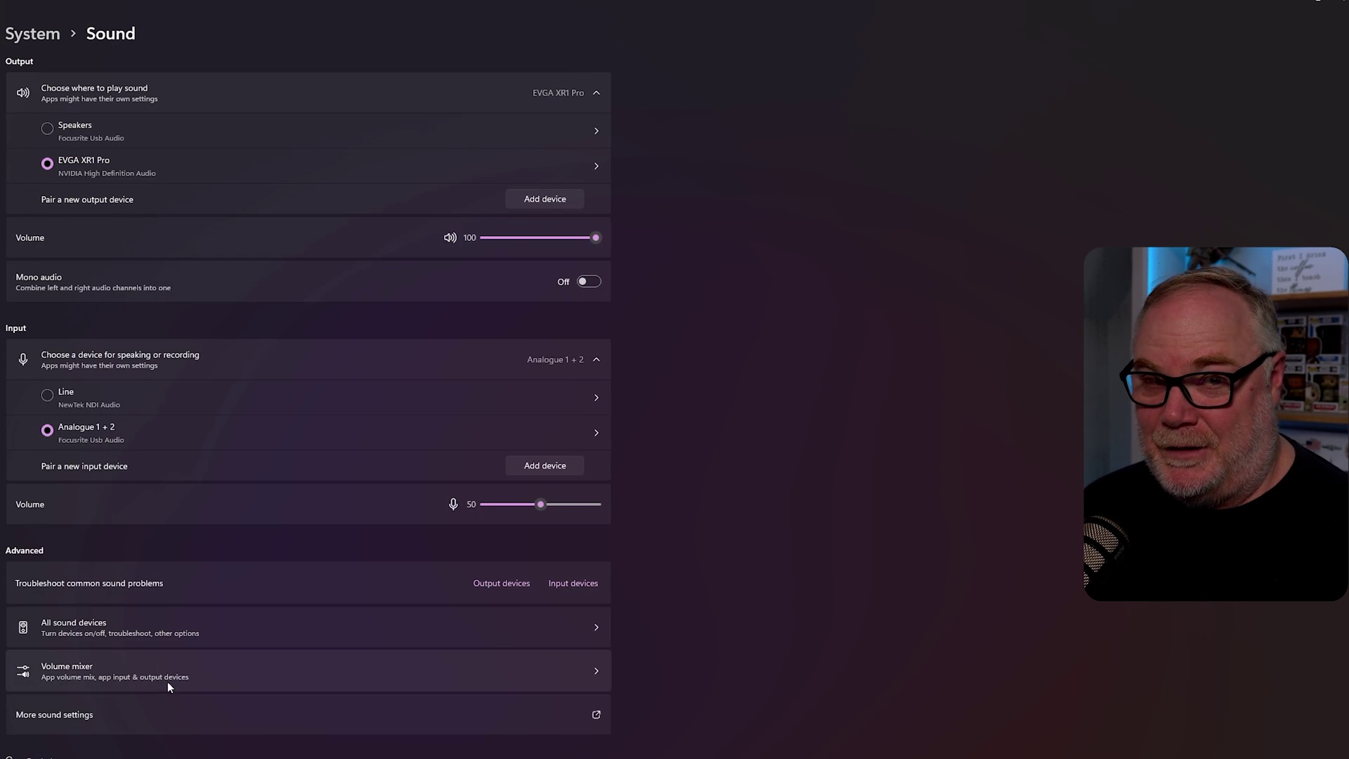
pyautogui.click(110, 716)
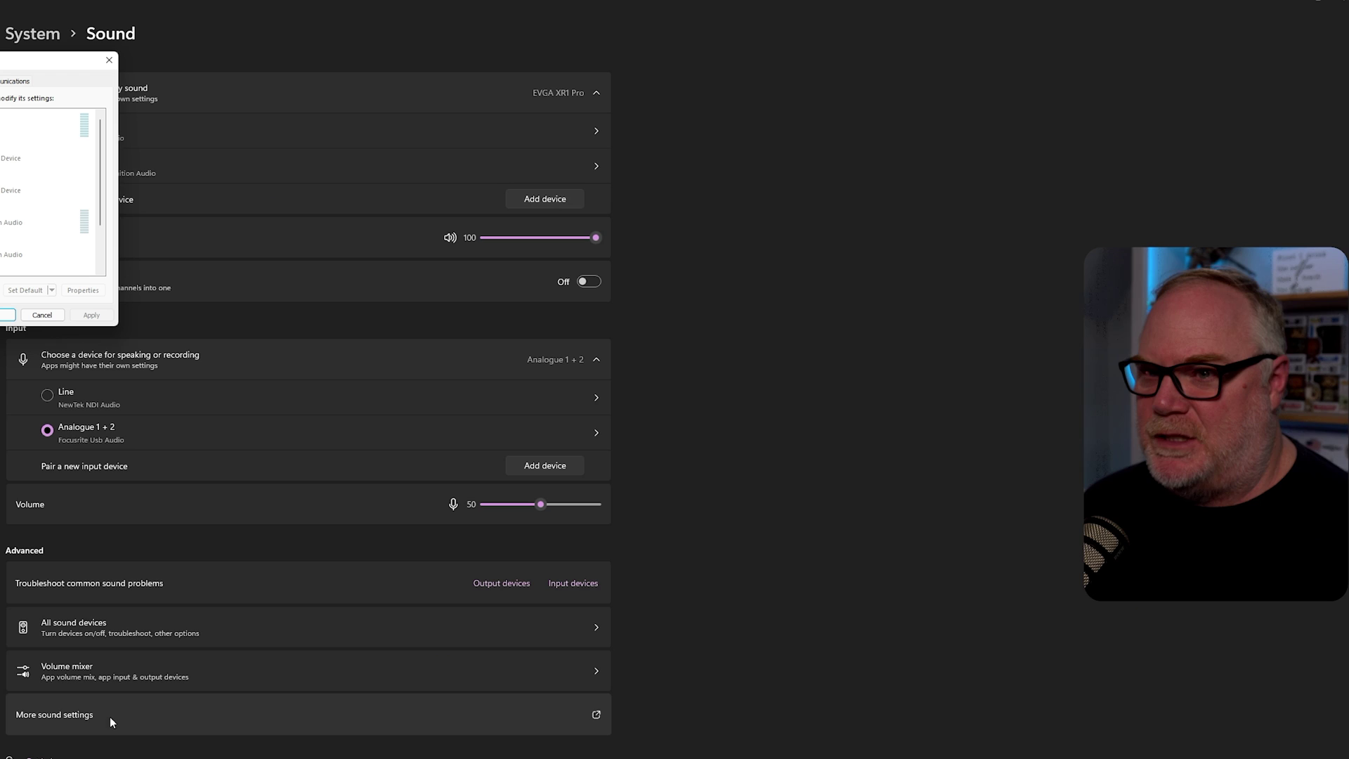
pyautogui.moveTo(10, 63); pyautogui.dragTo(252, 133)
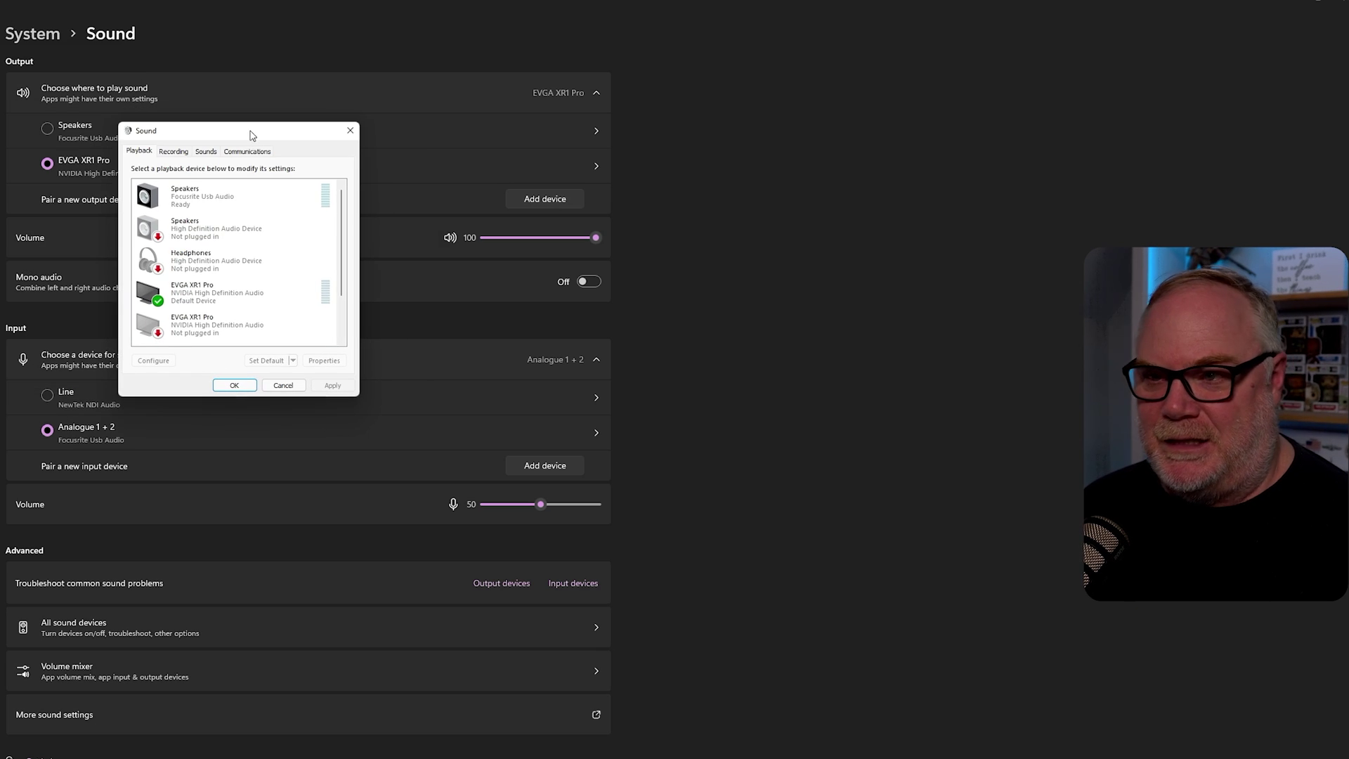
pyautogui.click(282, 385)
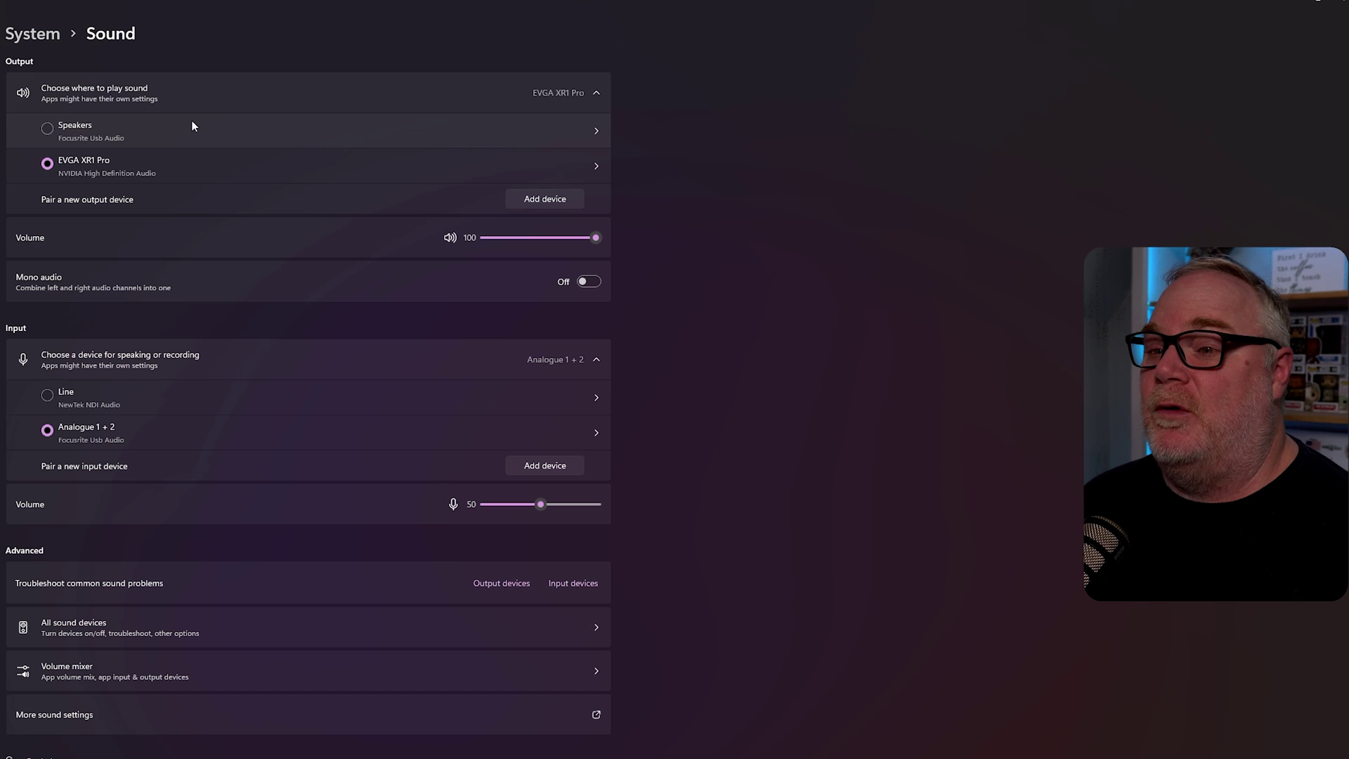
pyautogui.click(171, 625)
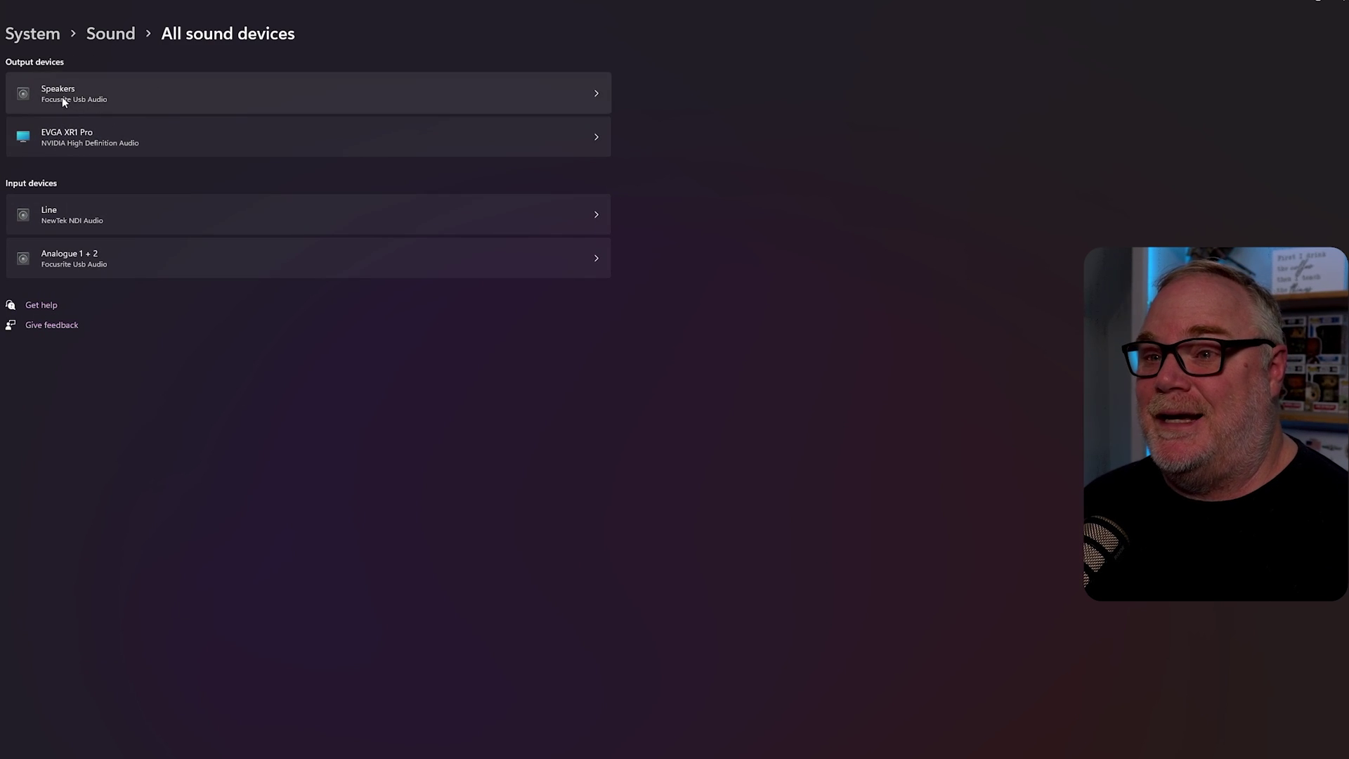
pyautogui.click(212, 99)
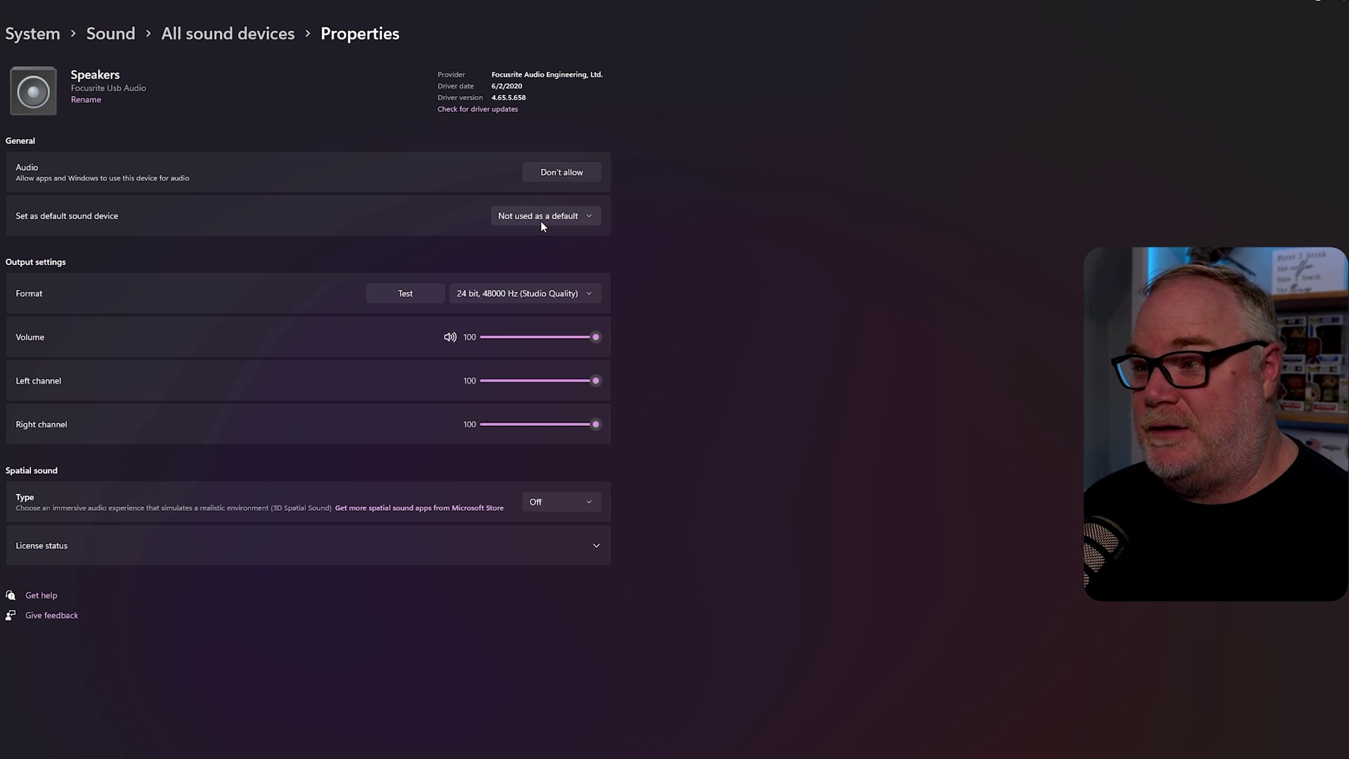
pyautogui.click(579, 216)
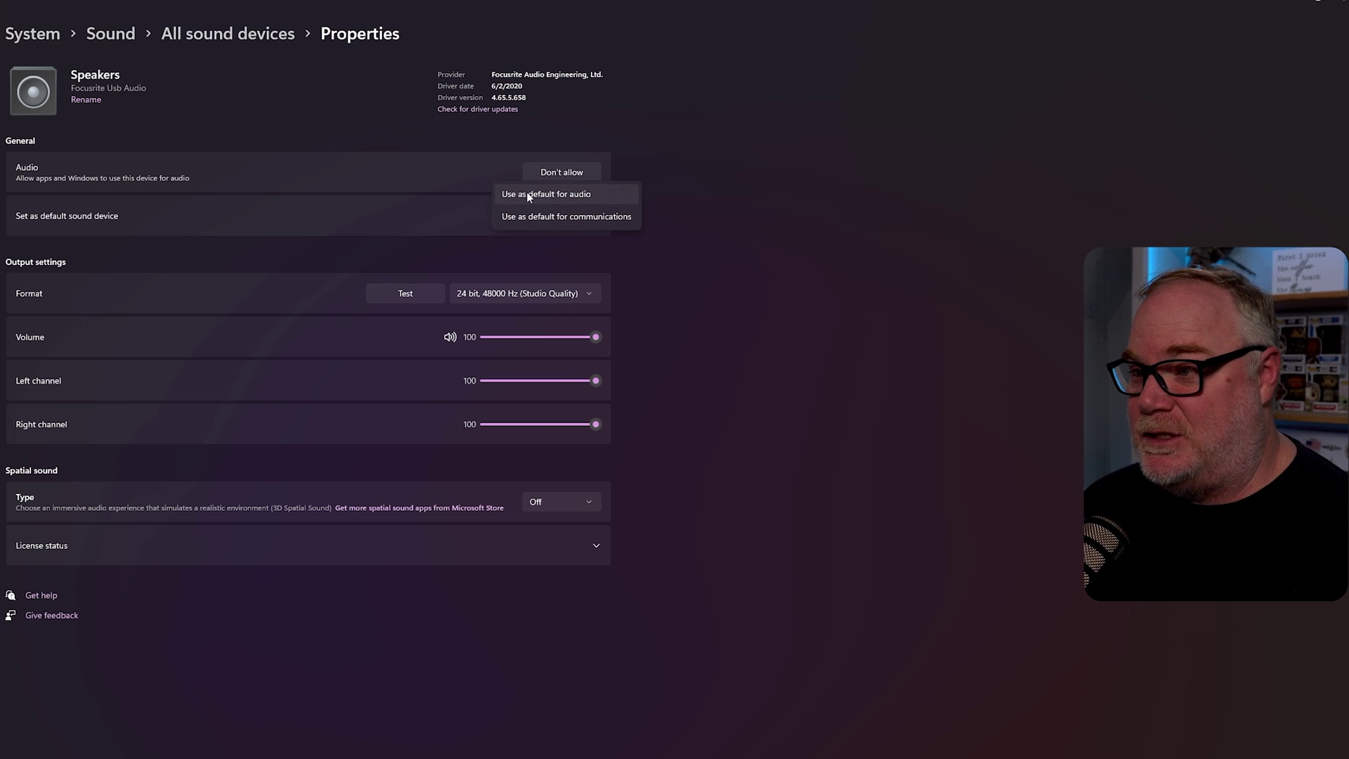
pyautogui.click(352, 199)
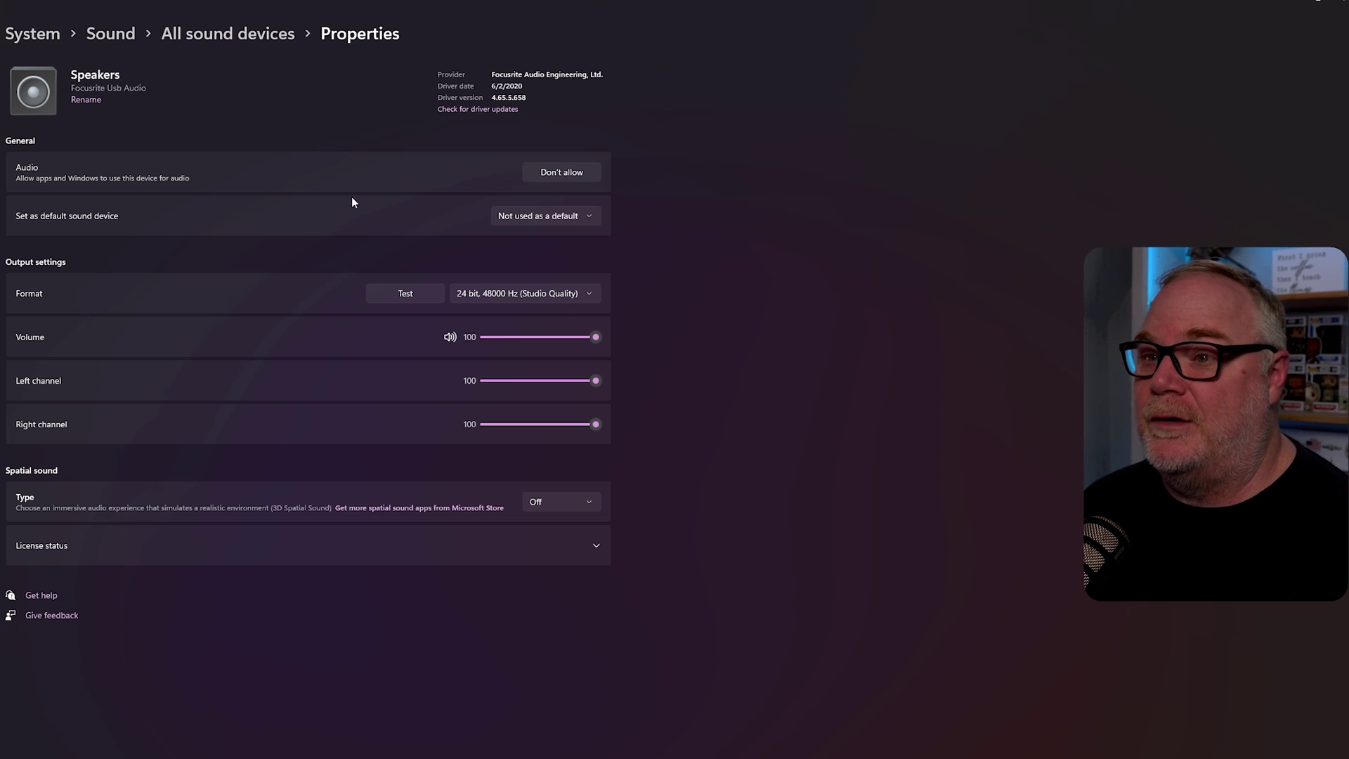
pyautogui.click(230, 42)
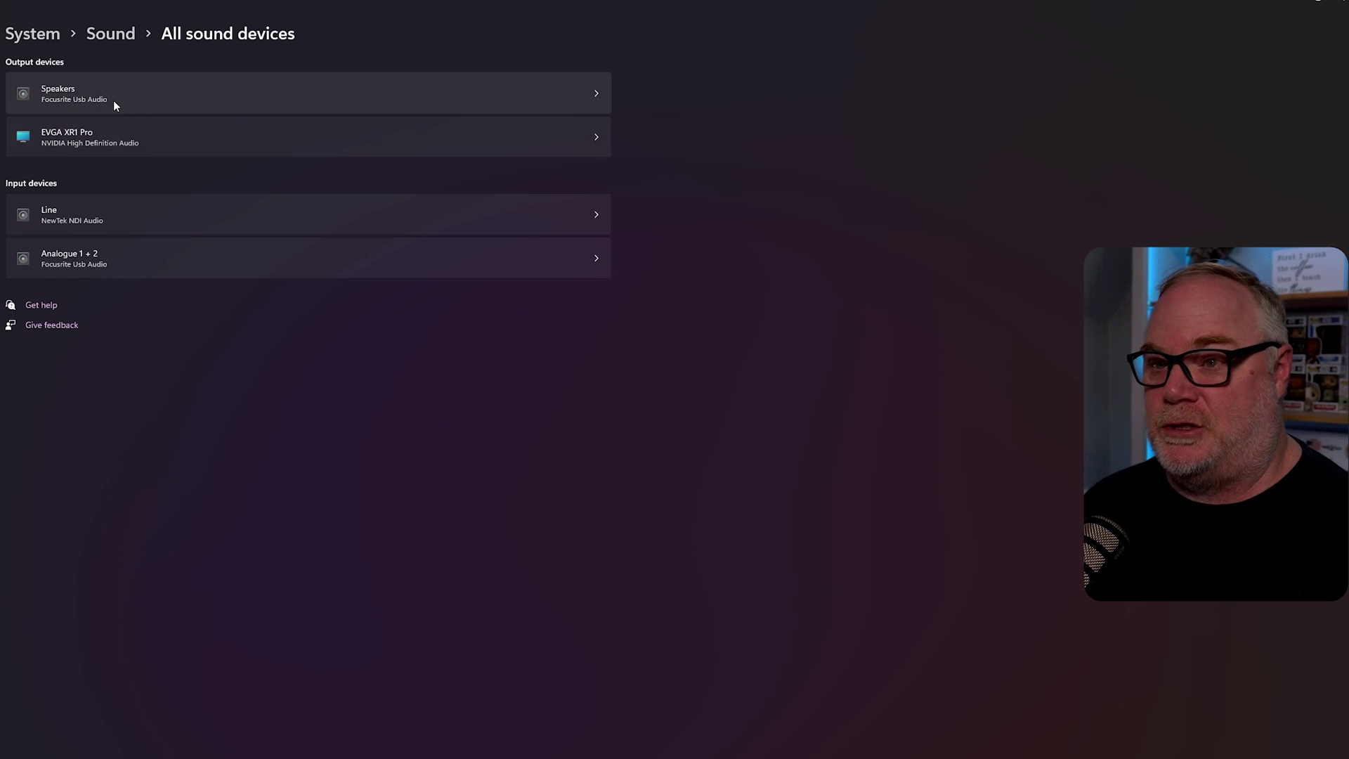
pyautogui.click(110, 33)
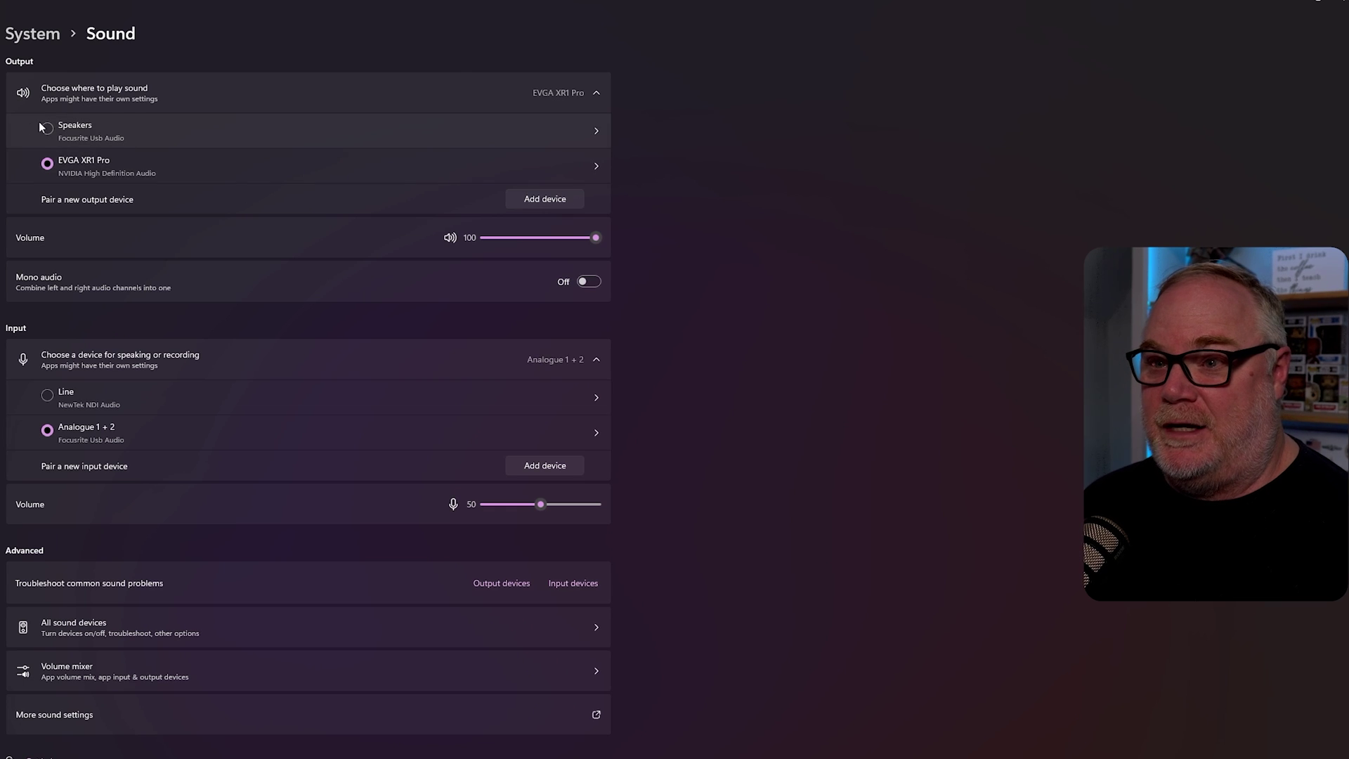
pyautogui.click(63, 128)
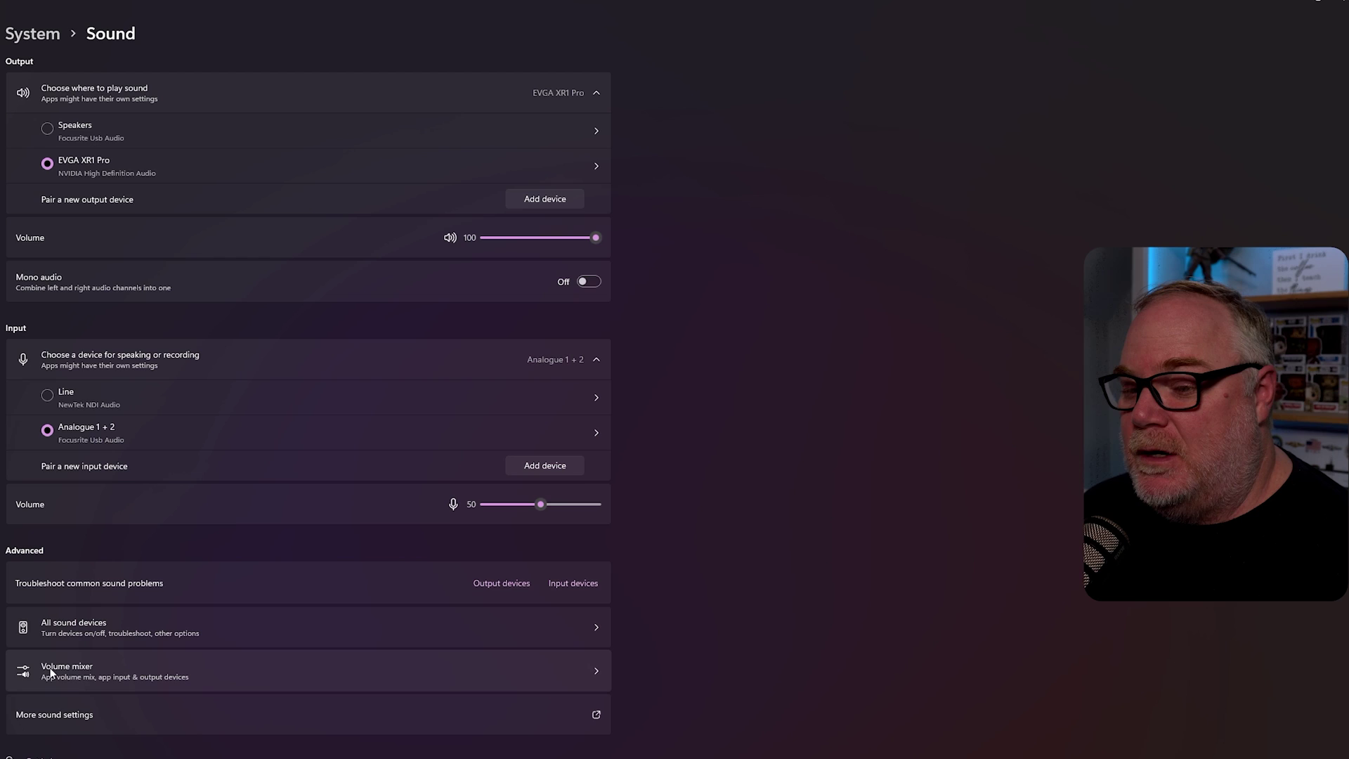
# Lower Spotify's volume, start the song playing, and minimize Spotify to reveal the Volume mixer.
pyautogui.click(78, 668)
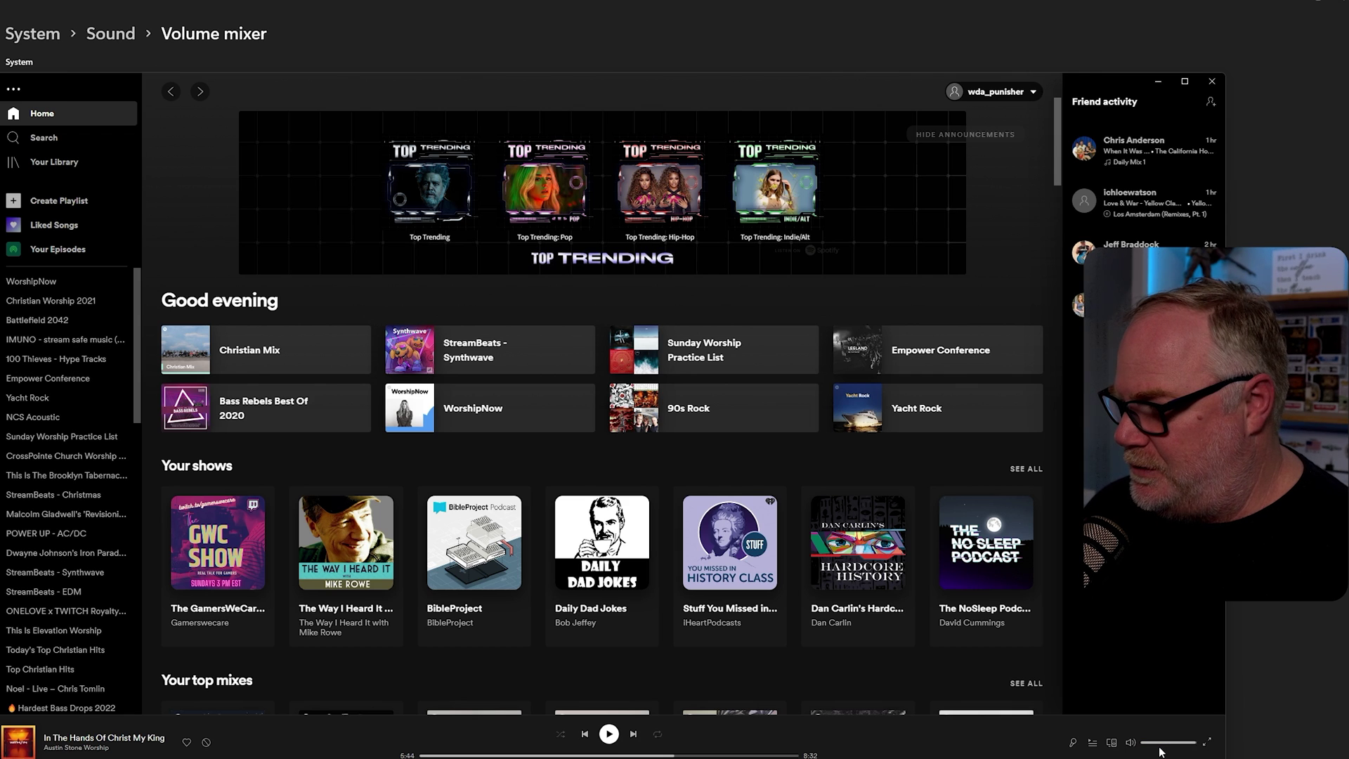
pyautogui.moveTo(1150, 744); pyautogui.dragTo(1132, 744)
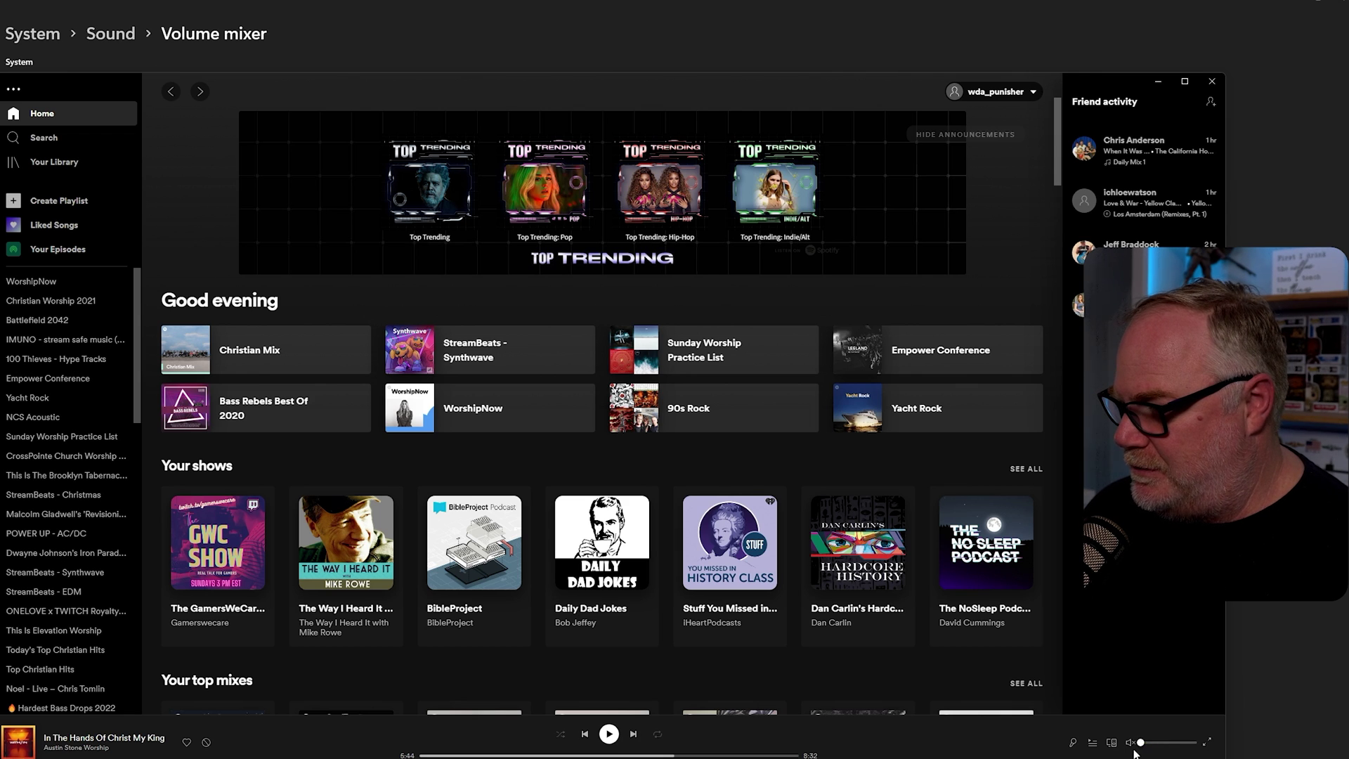
pyautogui.click(608, 733)
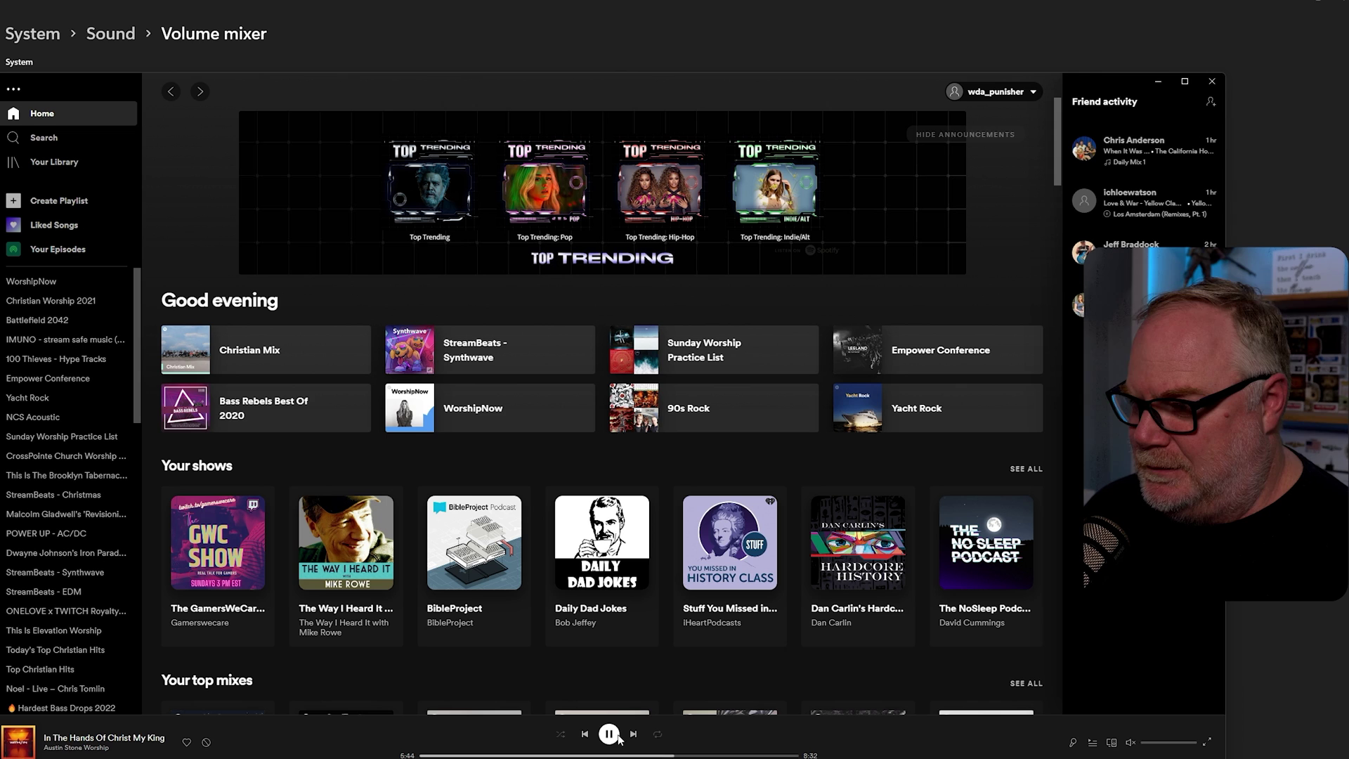
pyautogui.click(1158, 80)
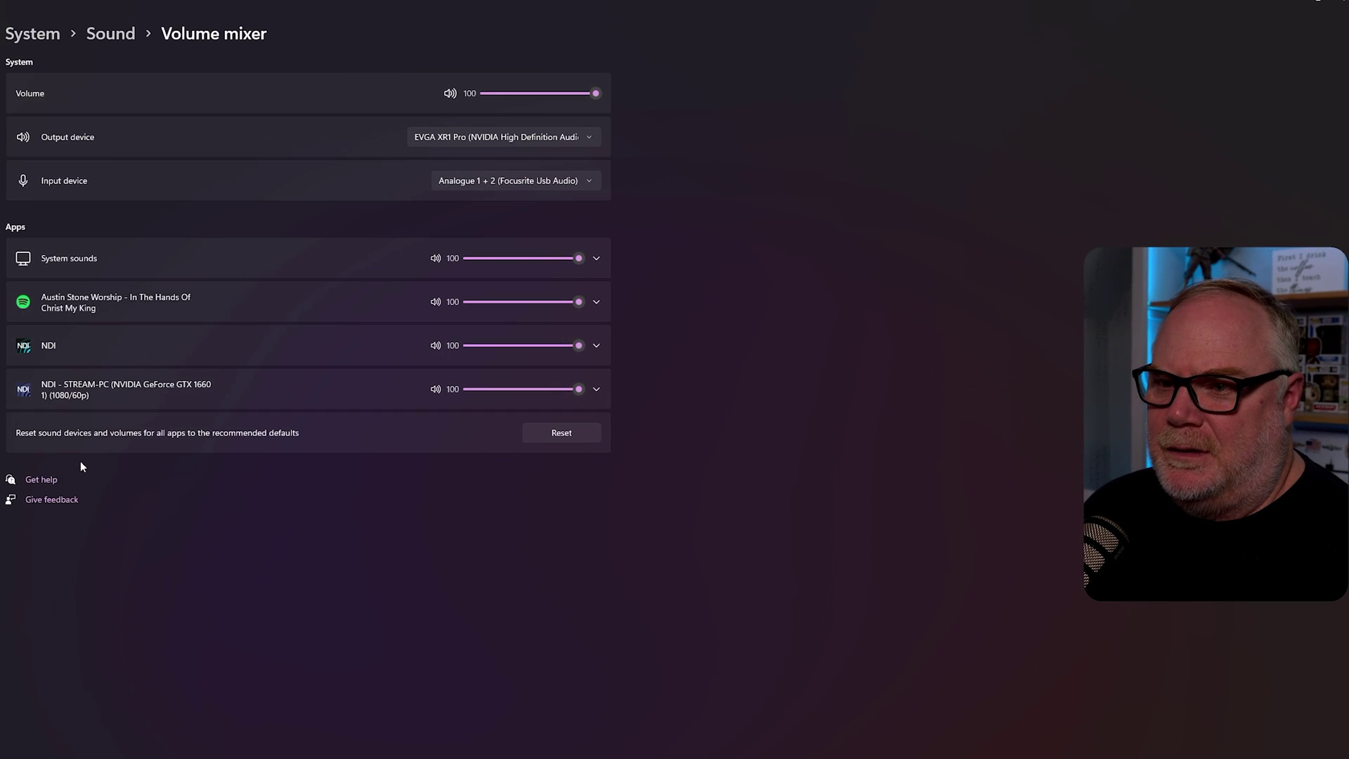
# Check Spotify's output device in Volume mixer, keeping Speakers (Focusrite Usb Audio).
pyautogui.click(91, 304)
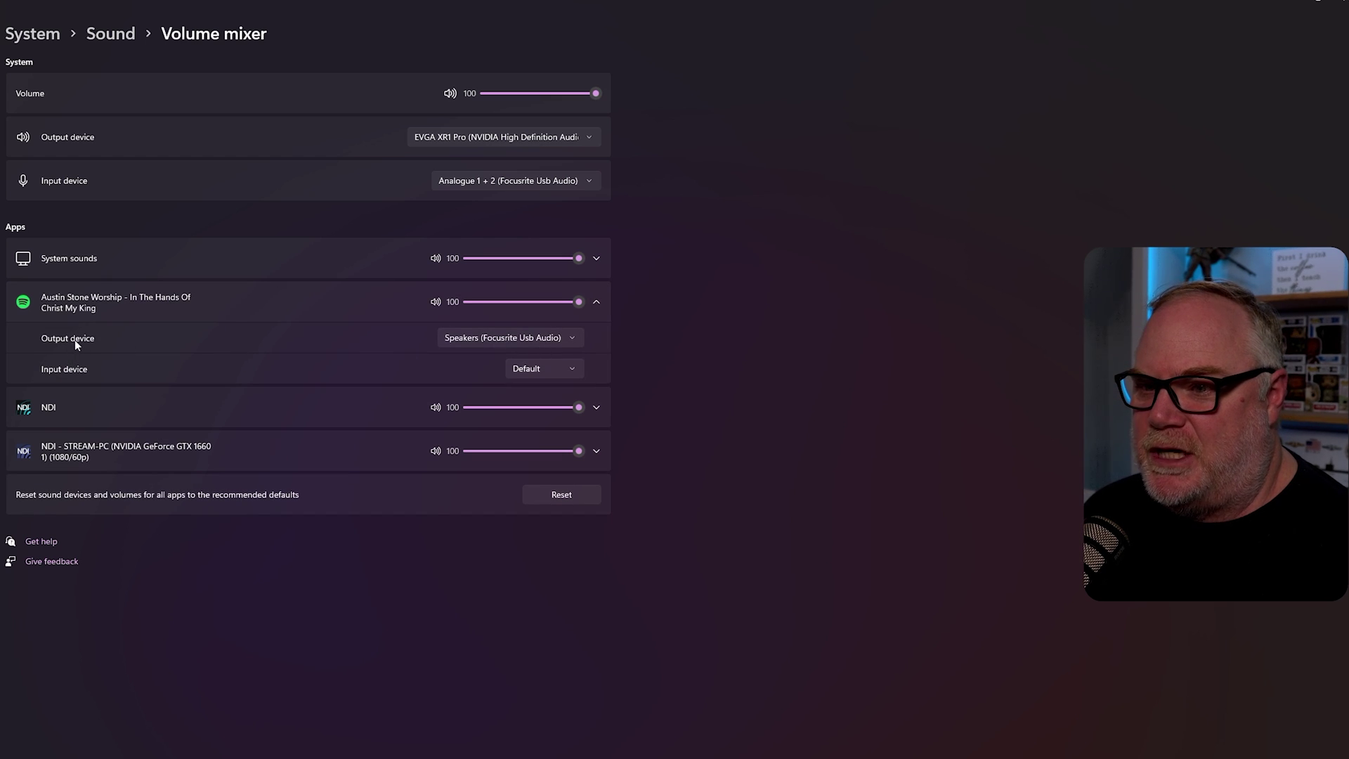
pyautogui.click(538, 339)
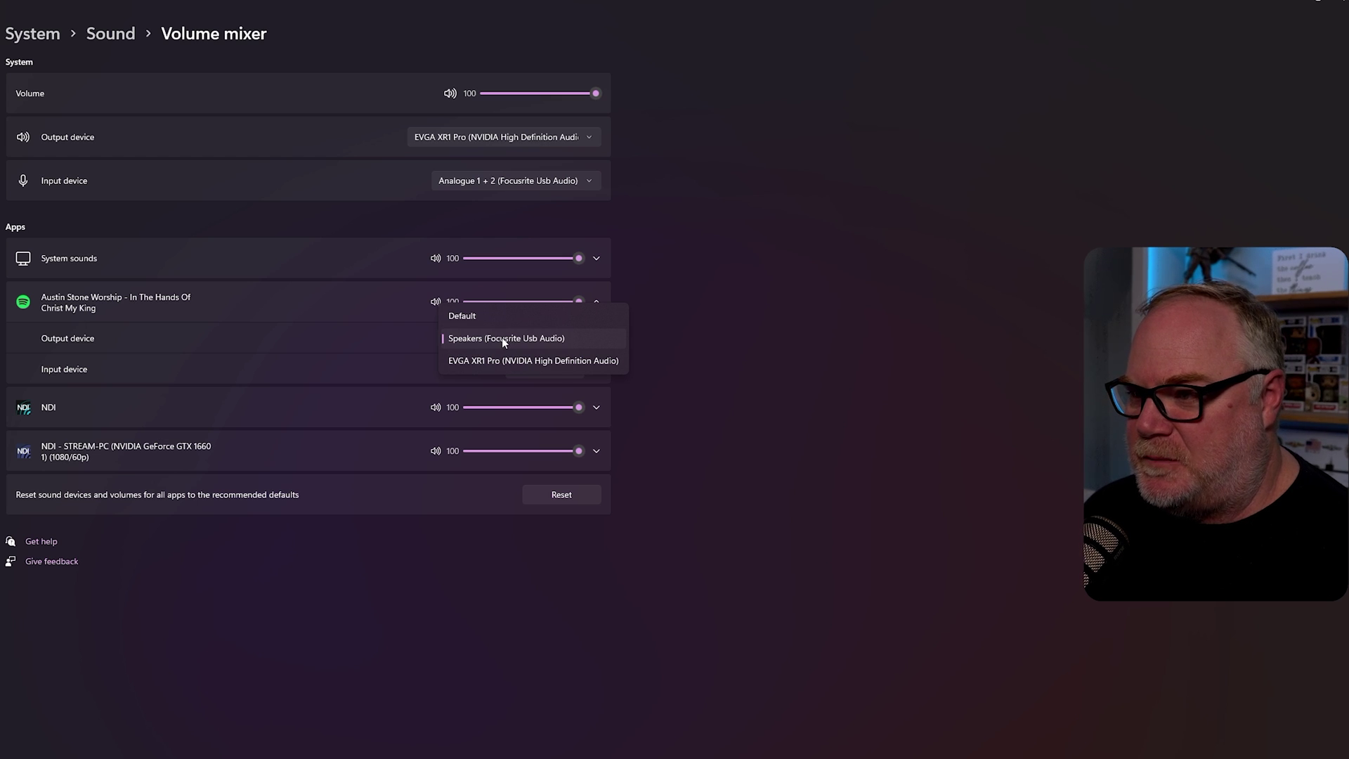
pyautogui.click(380, 306)
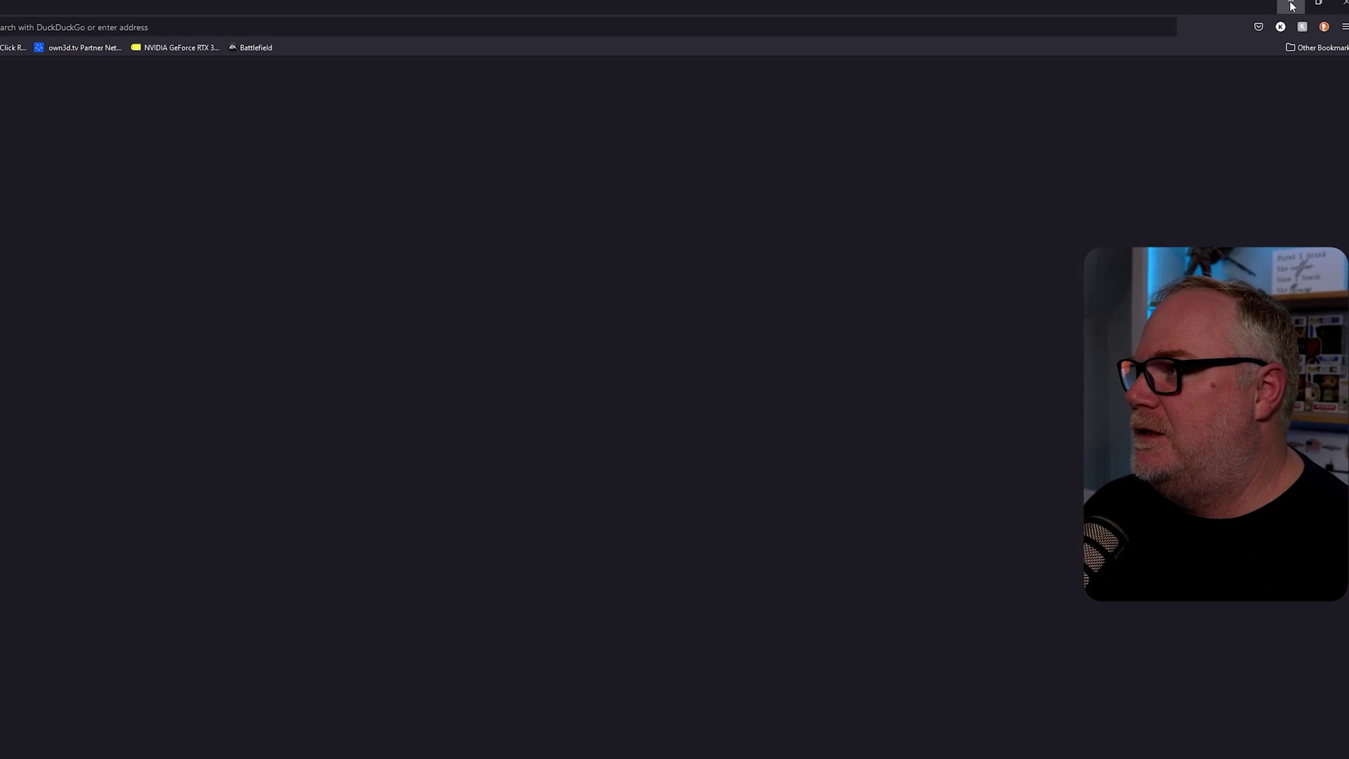
# Minimize Firefox and check its Volume mixer output device, keeping Speakers (Focusrite Usb Audio).
pyautogui.click(1291, 5)
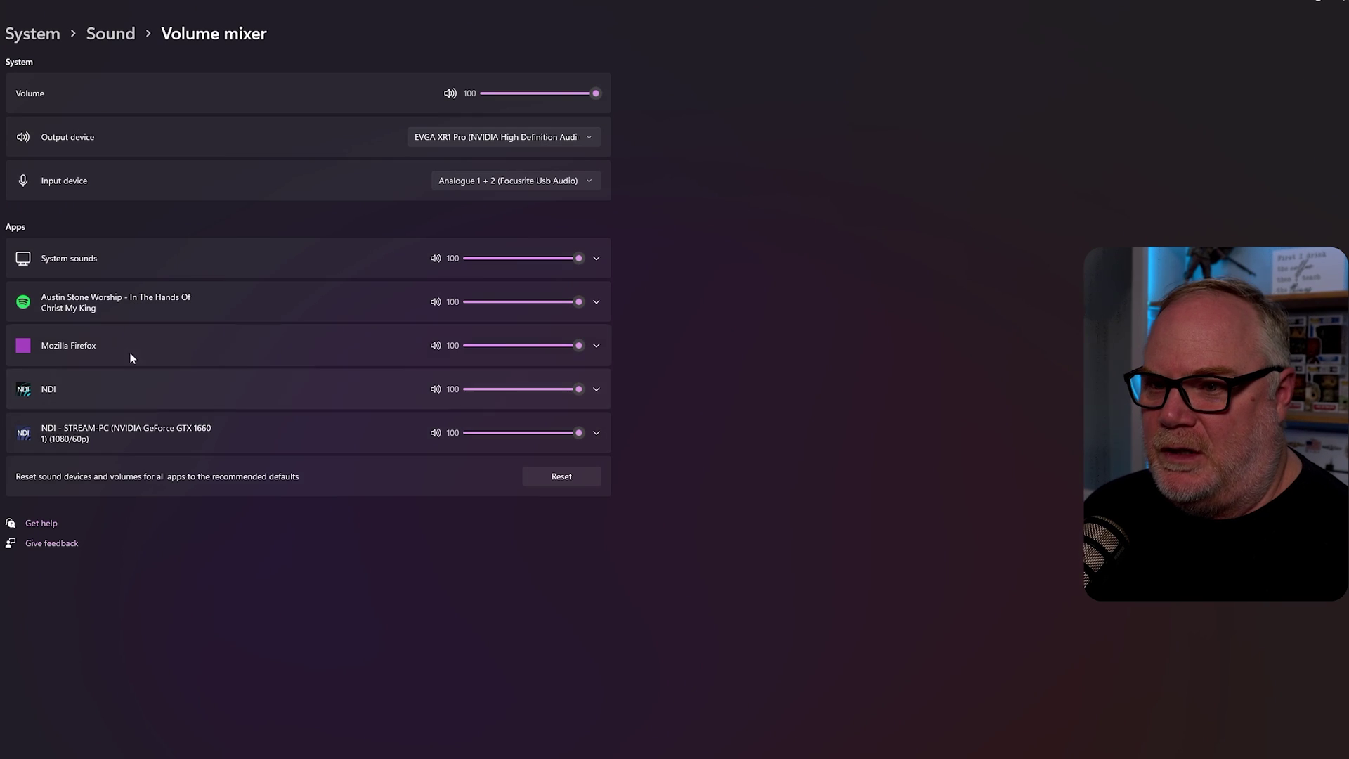
pyautogui.click(105, 343)
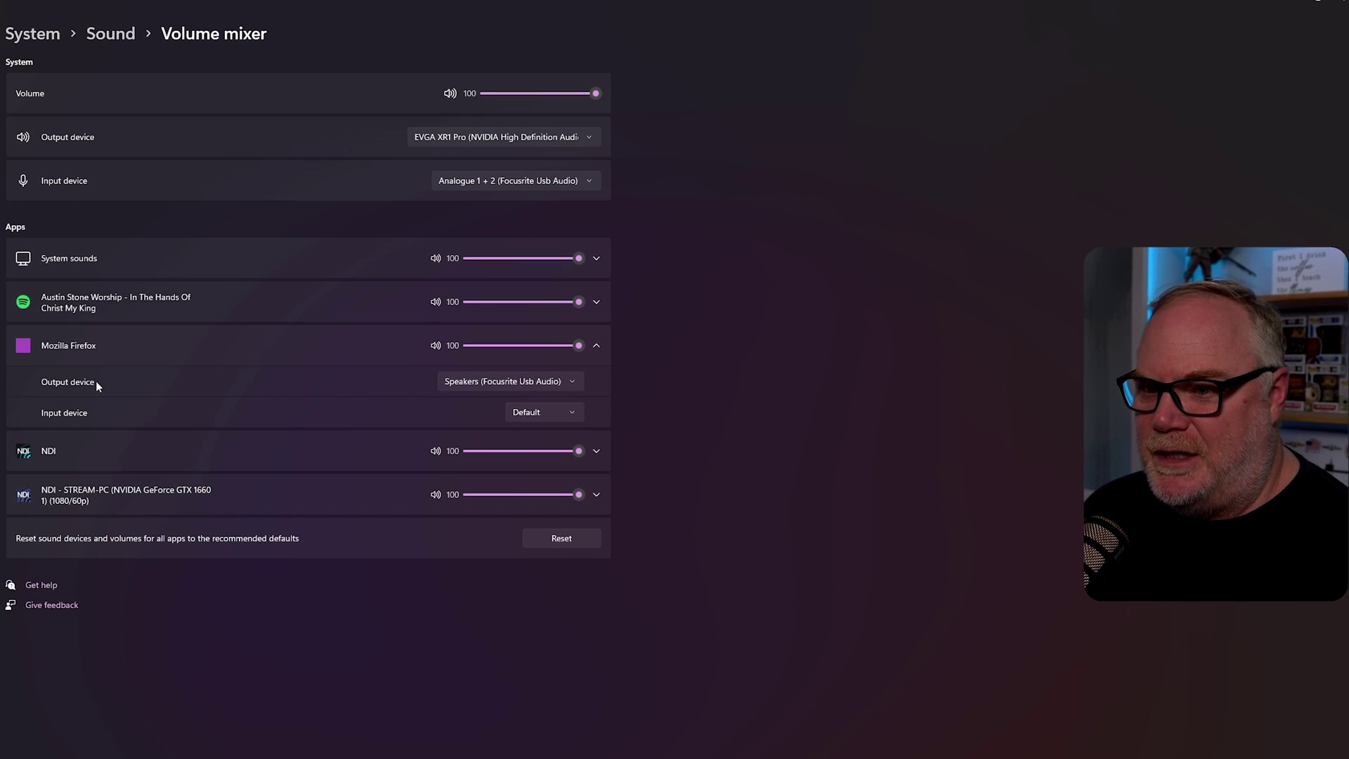
pyautogui.click(520, 382)
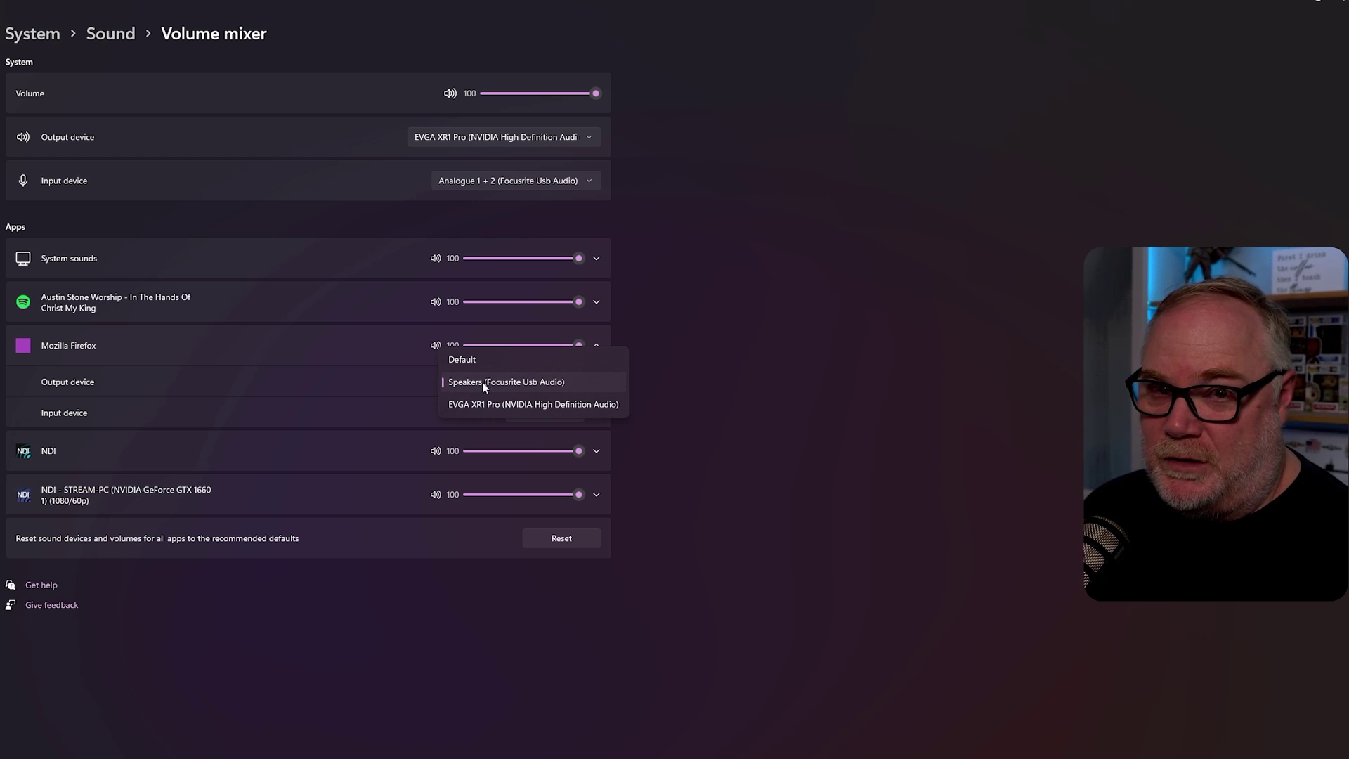
pyautogui.click(413, 382)
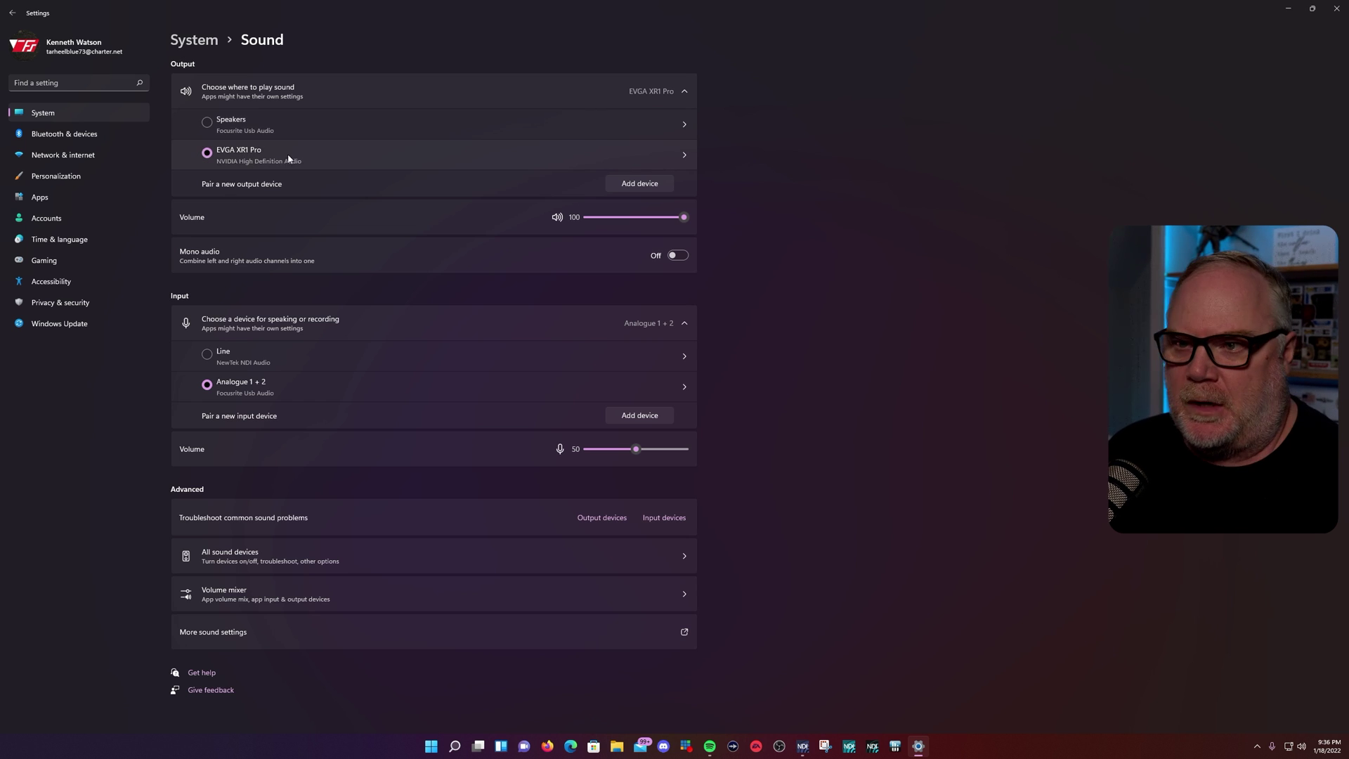
pyautogui.click(692, 156)
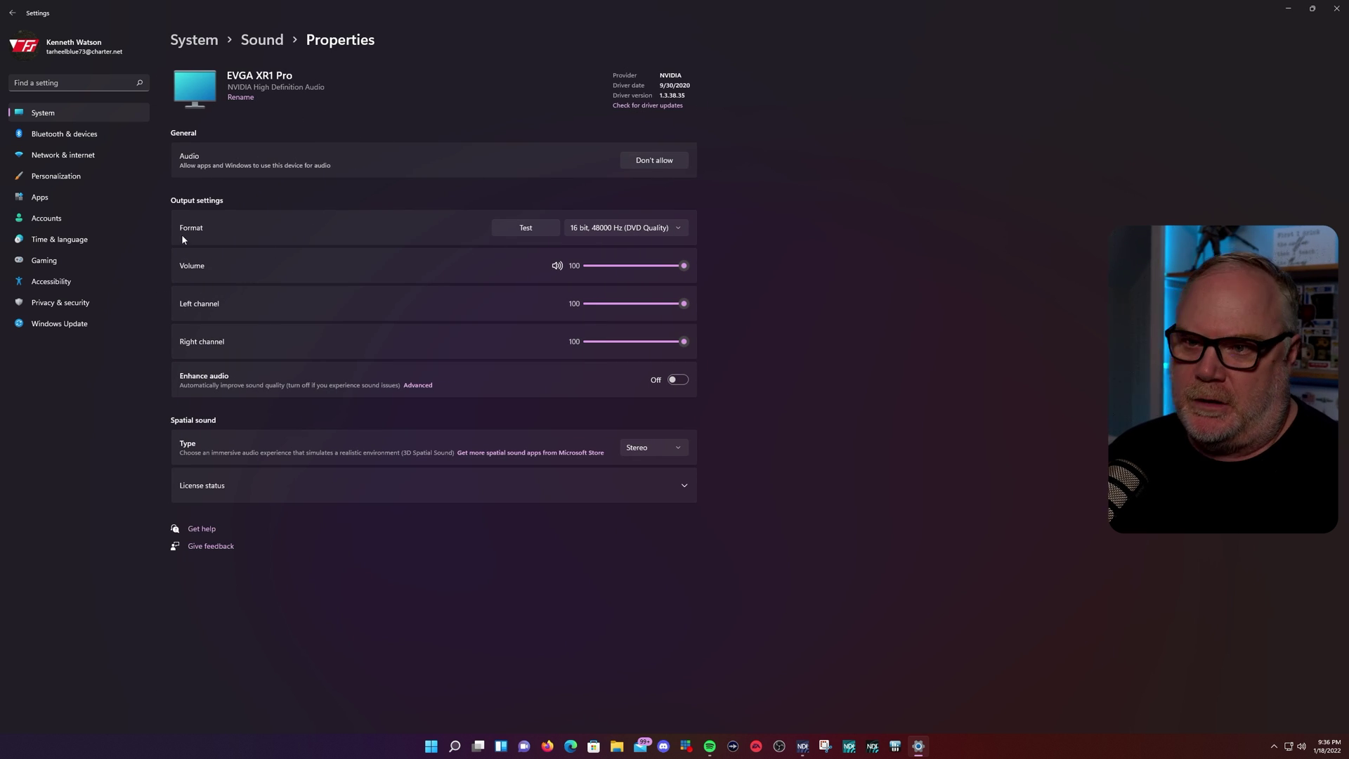
pyautogui.click(661, 229)
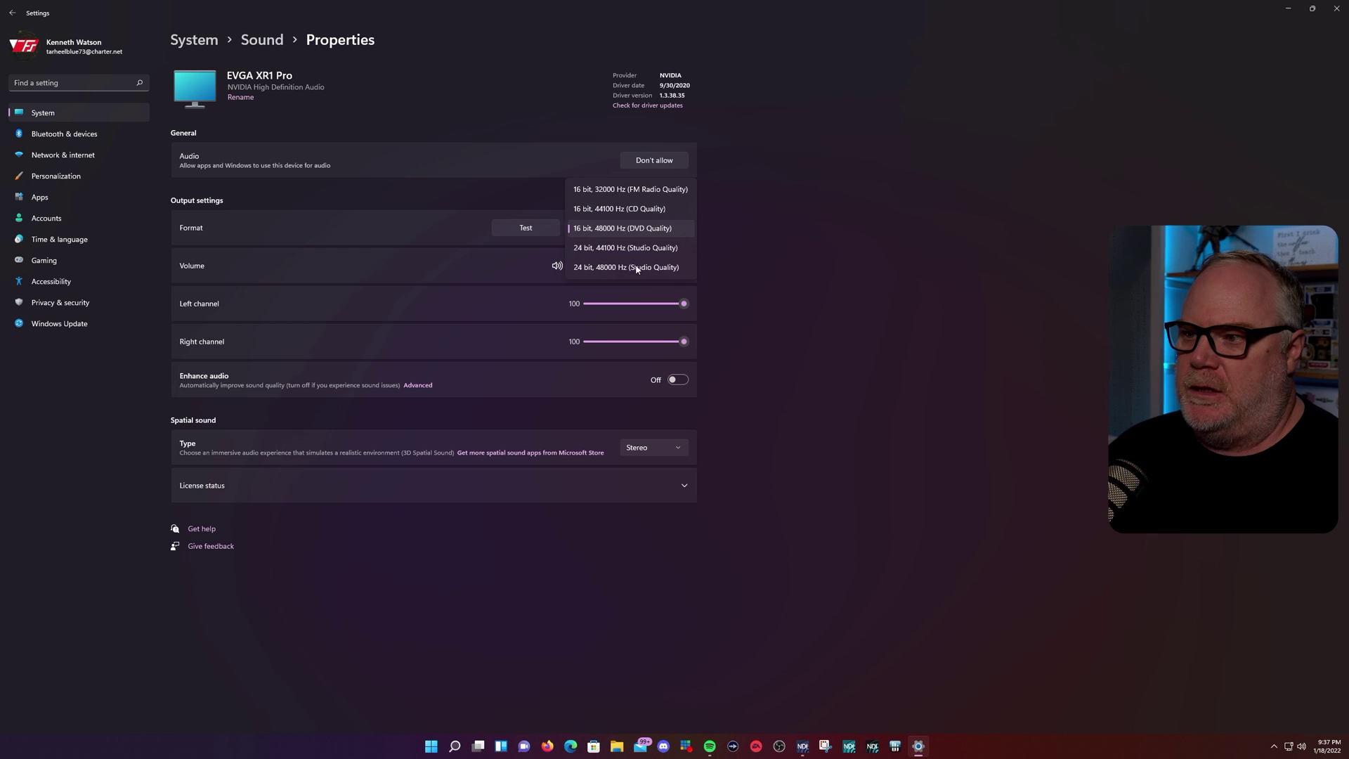
pyautogui.click(439, 263)
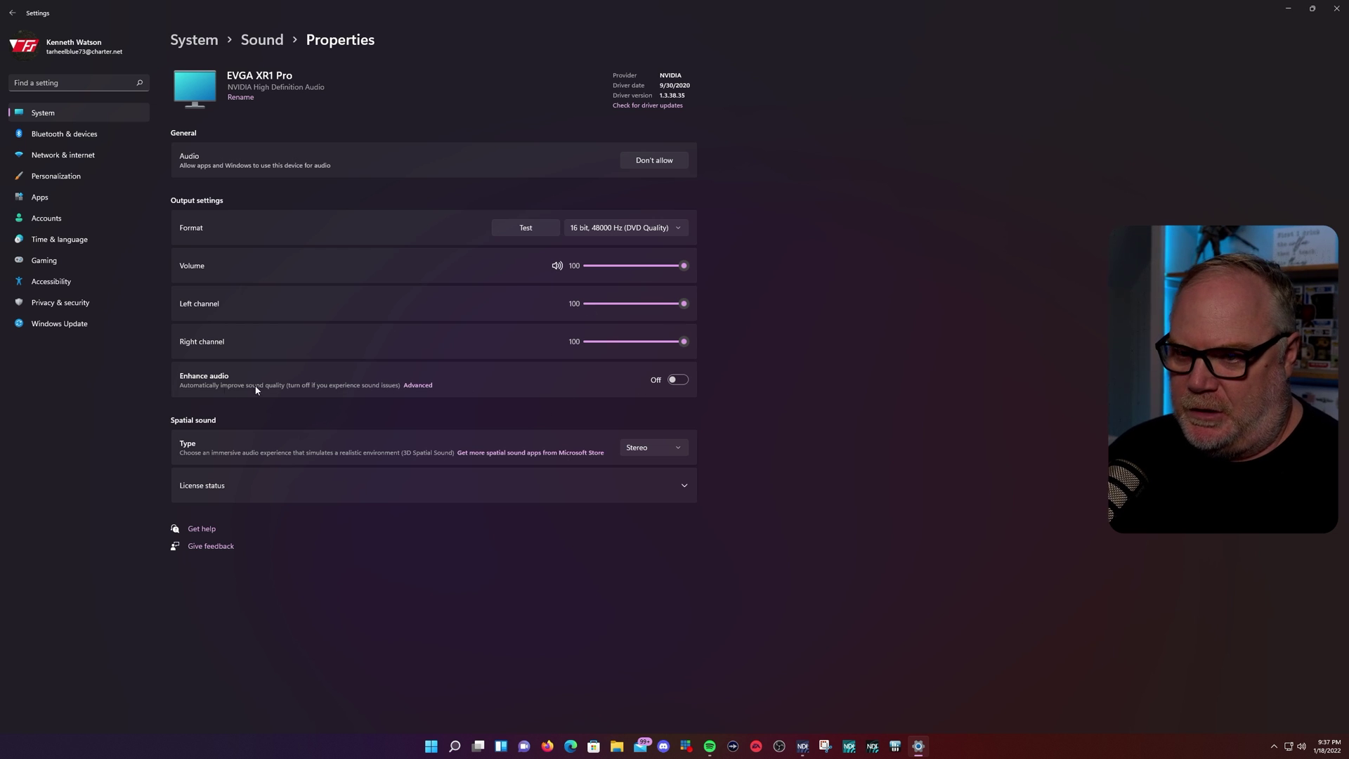
pyautogui.click(672, 381)
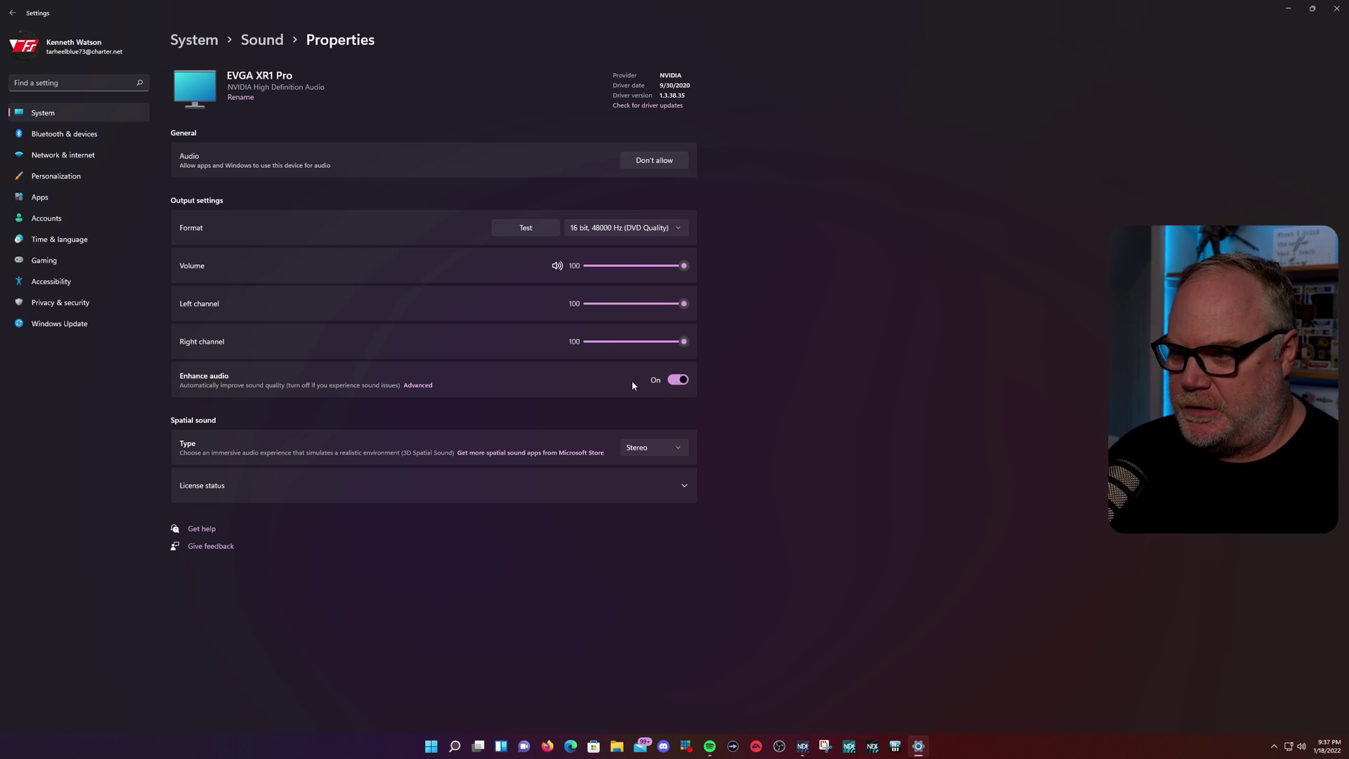
pyautogui.click(416, 387)
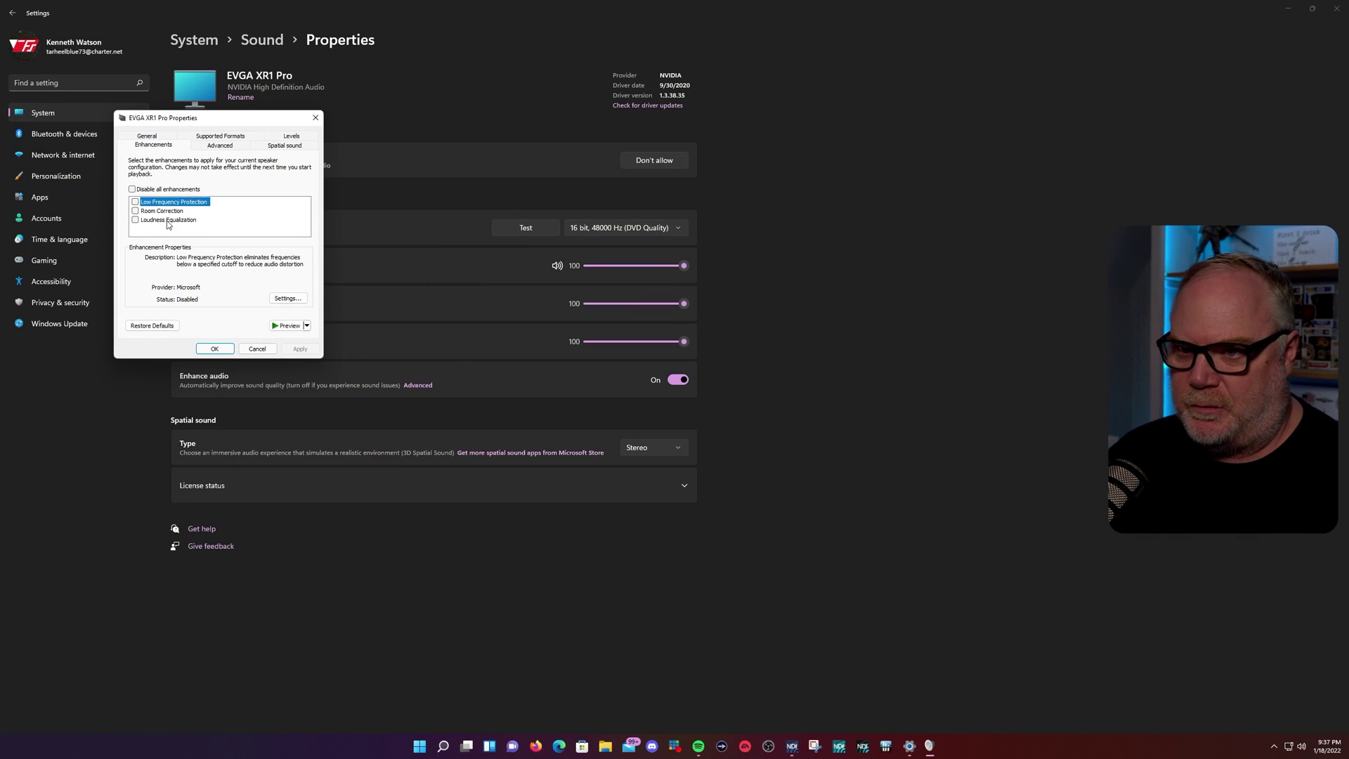
pyautogui.click(257, 349)
pyautogui.click(677, 380)
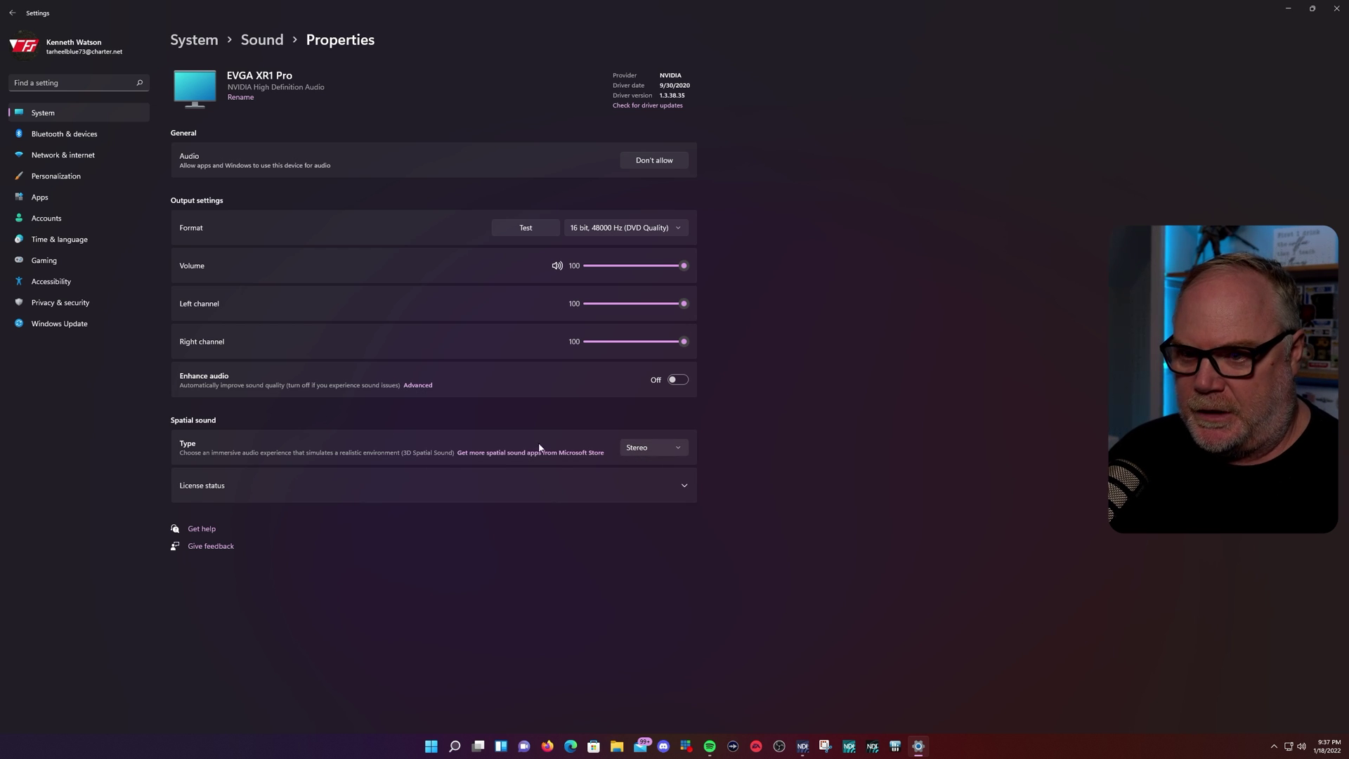
pyautogui.click(663, 458)
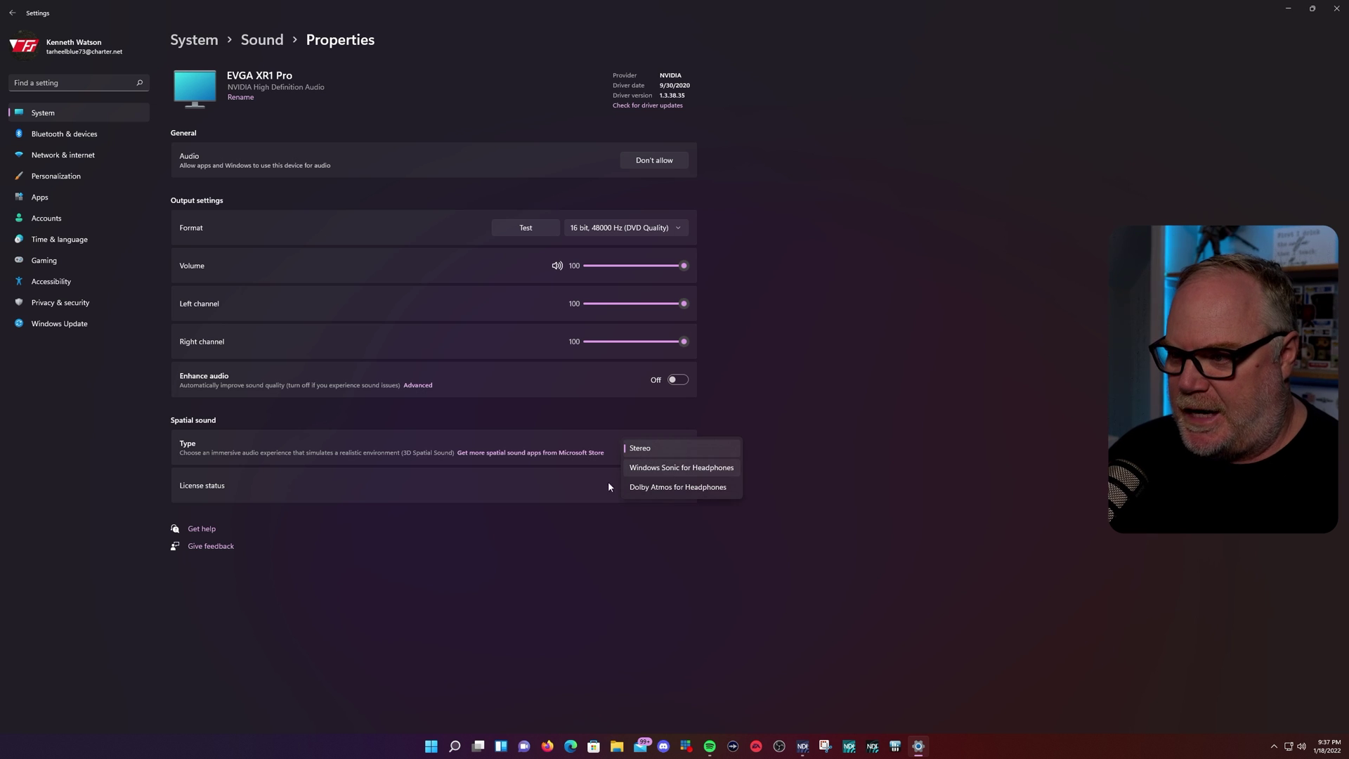
pyautogui.click(558, 453)
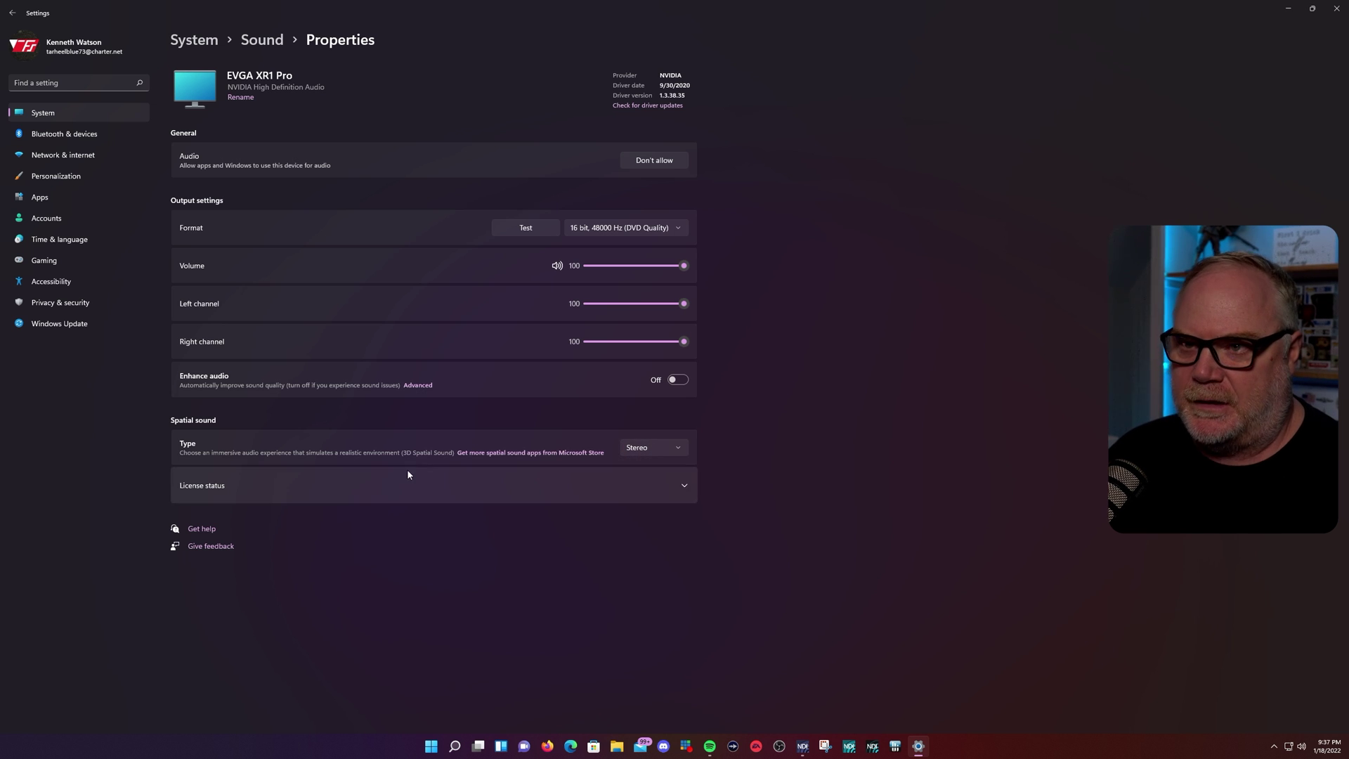
pyautogui.click(254, 42)
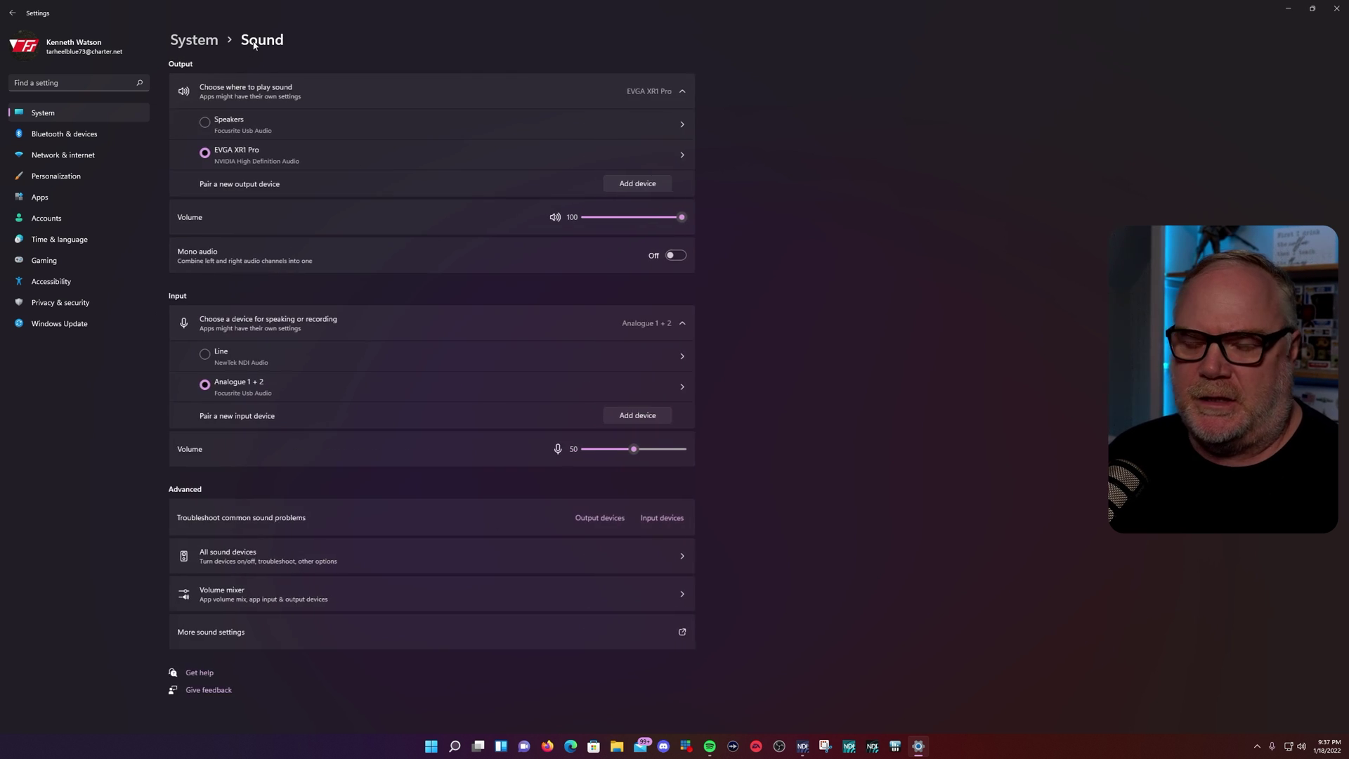